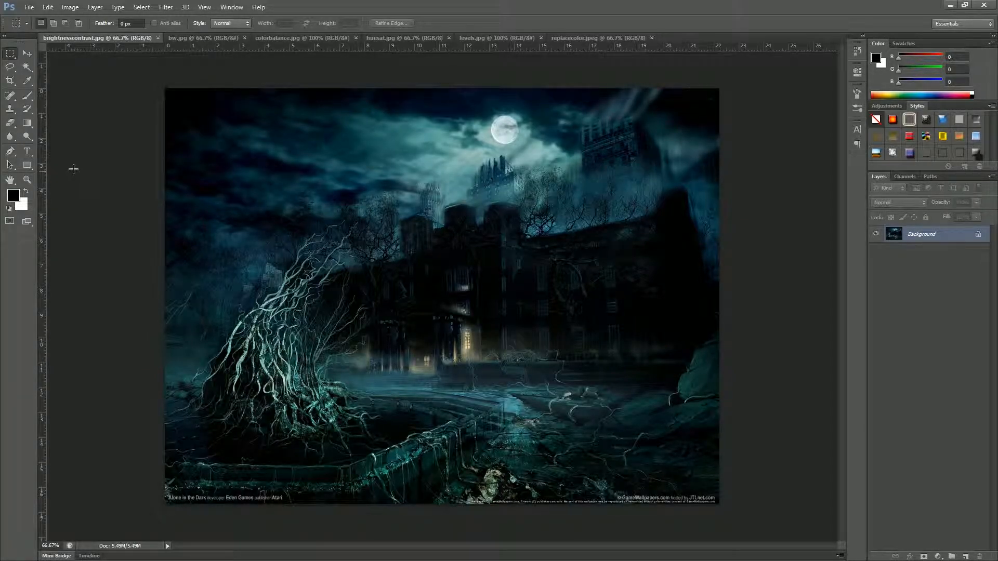
Look over the Image > Adjustments commands, then show the Adjustments panel's adjustment-layer choices.
click(68, 8)
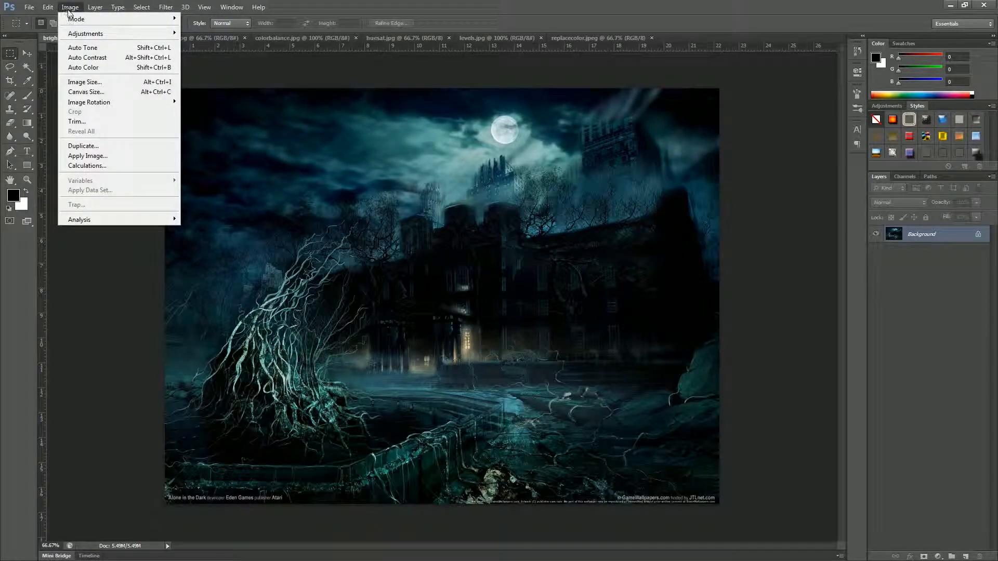
mouse_move(85, 35)
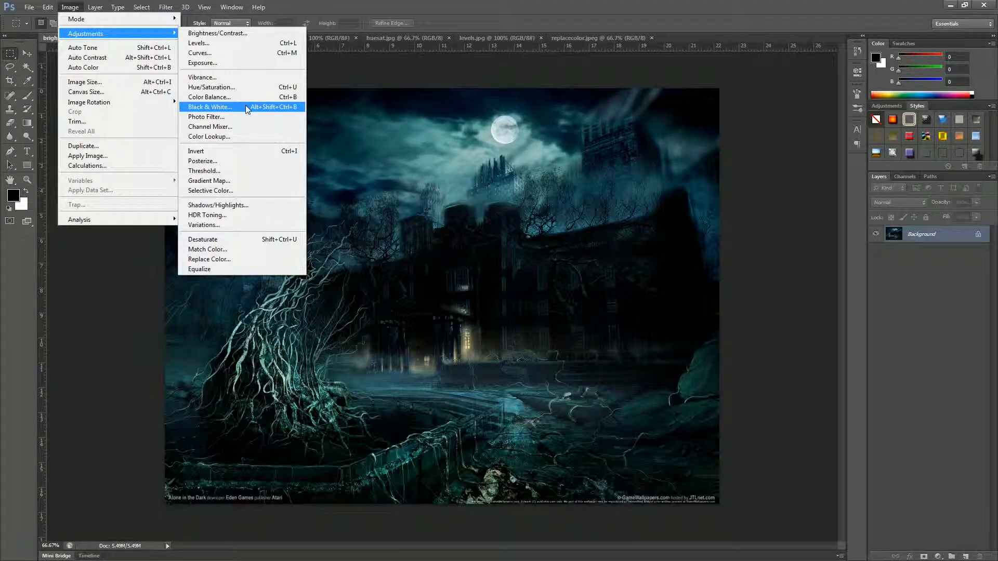
click(892, 106)
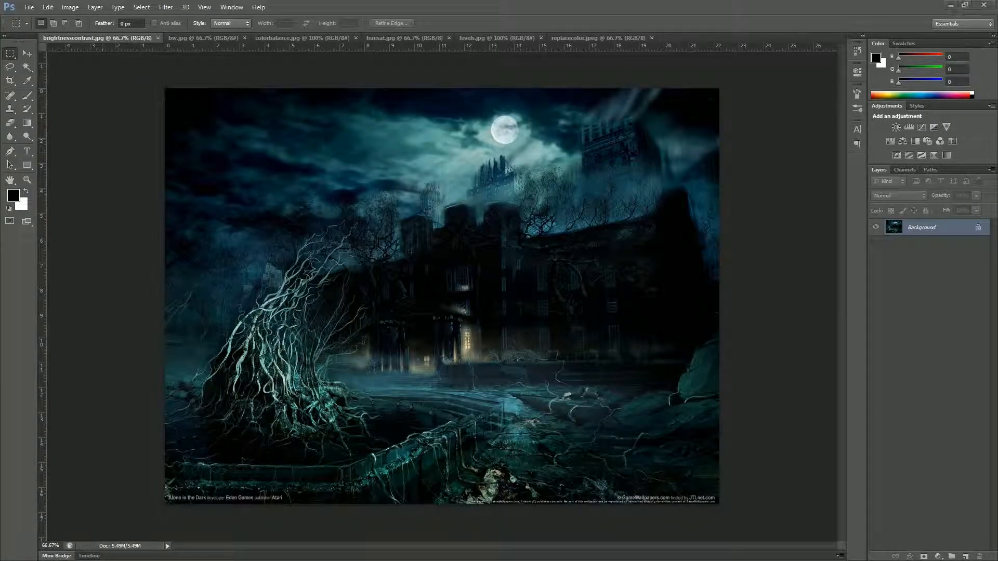
click(78, 10)
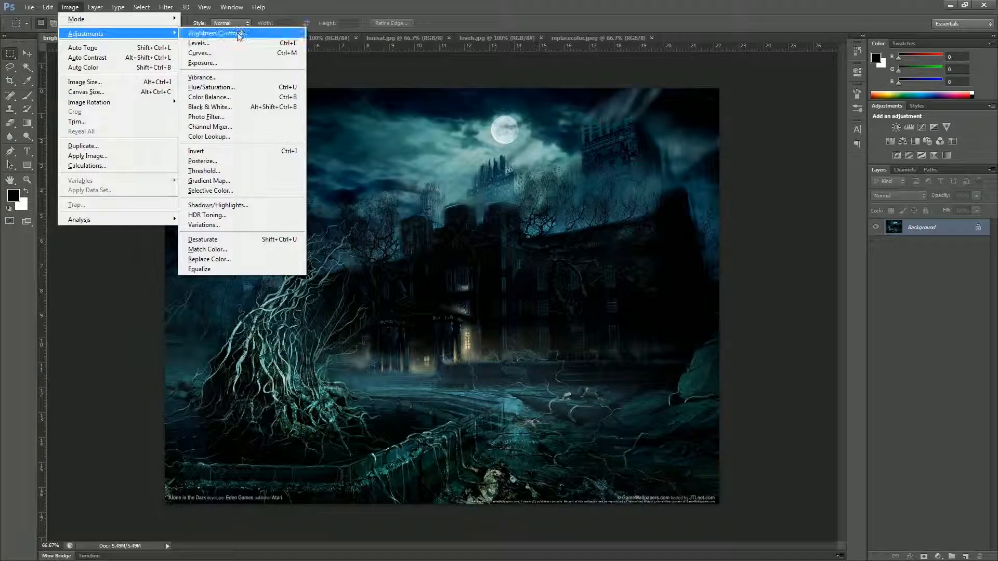
click(217, 33)
drag(818, 173, 736, 225)
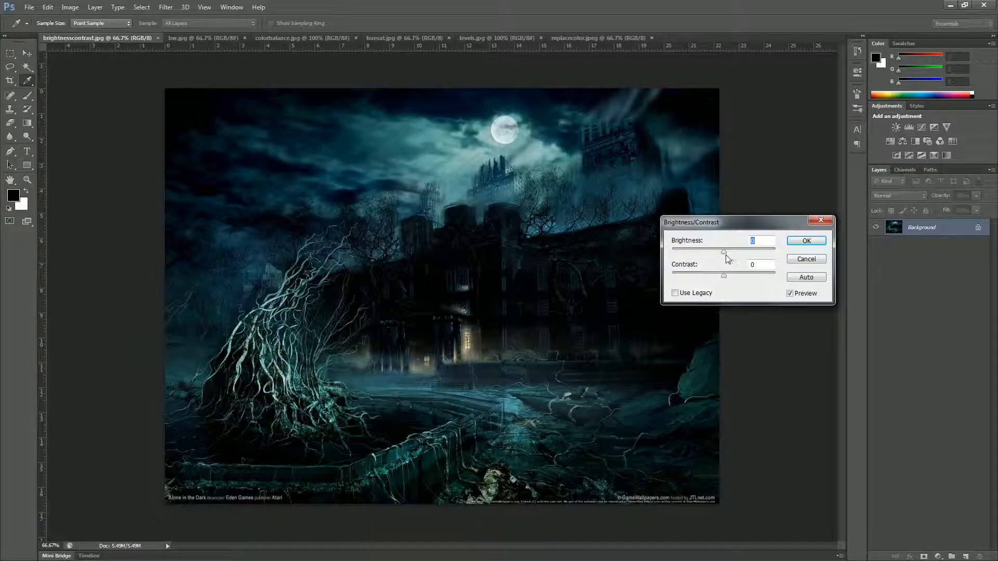
mouse_move(724, 253)
mouse_down()
mouse_move(795, 261)
mouse_move(640, 266)
mouse_move(724, 262)
mouse_up()
text(0)
drag(724, 276, 601, 276)
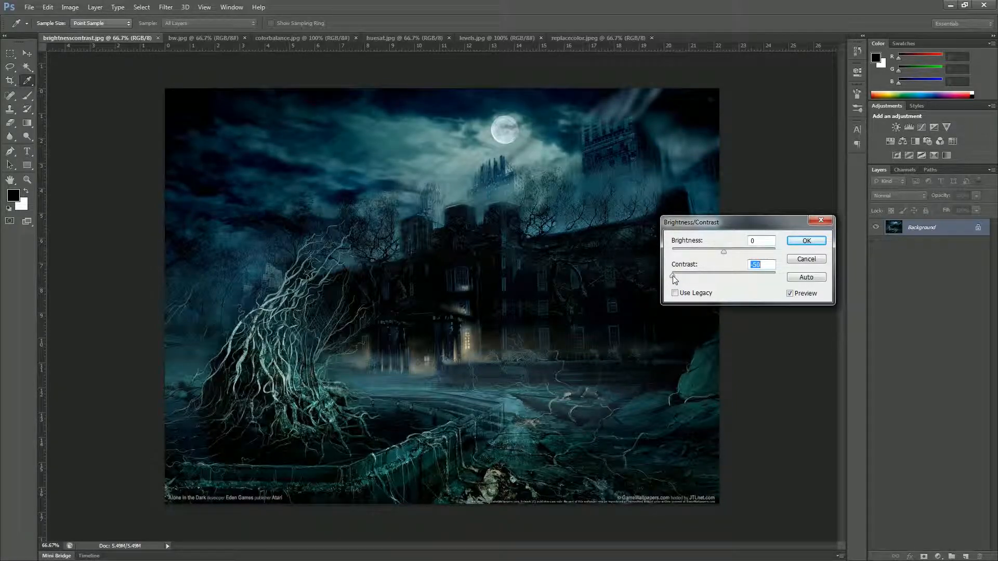
drag(673, 276, 803, 285)
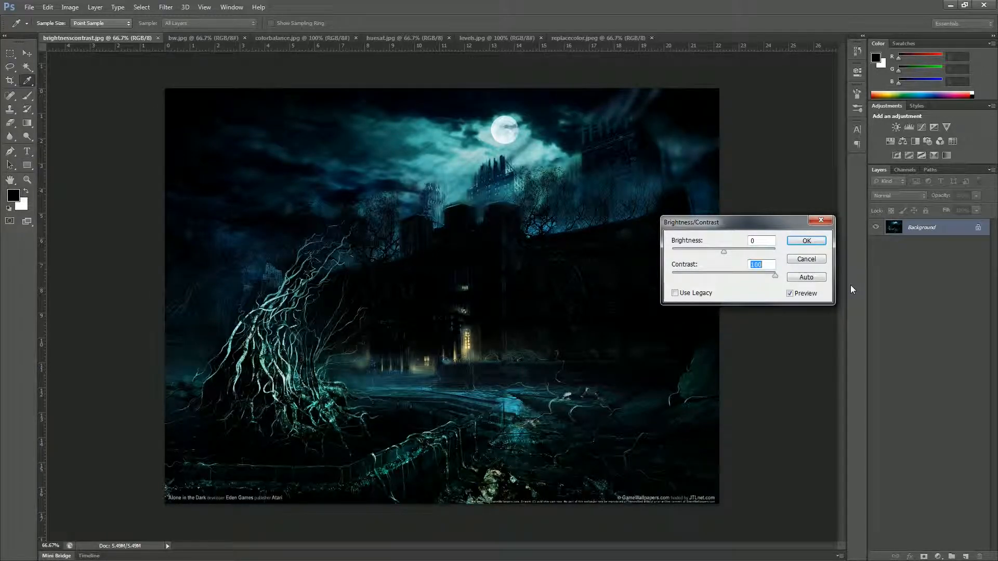
click(806, 277)
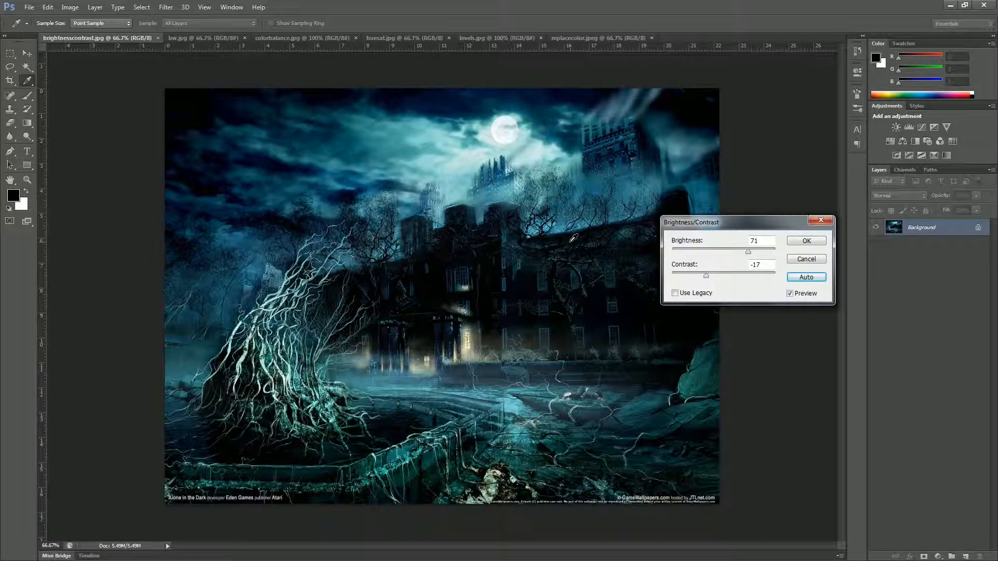
click(809, 259)
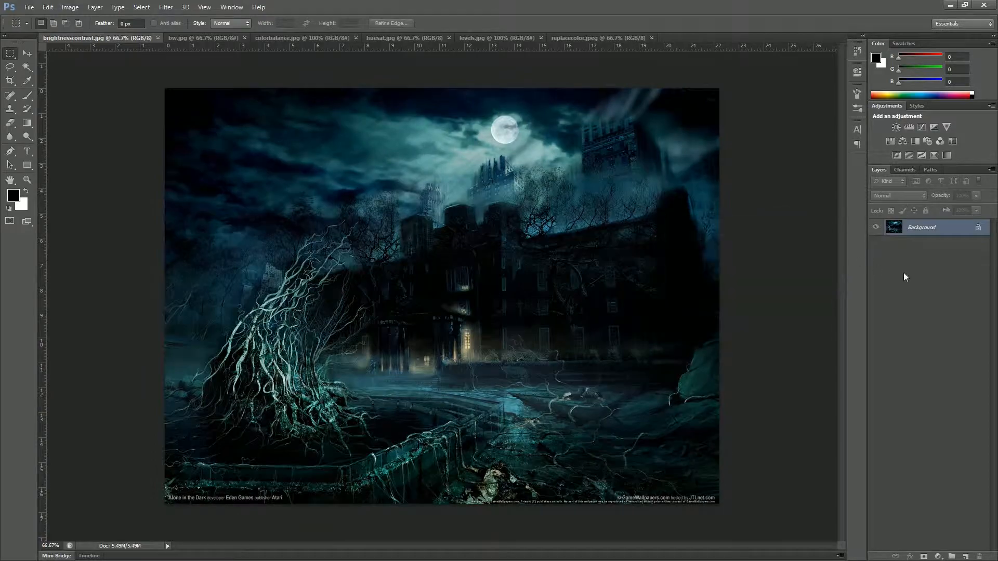
Add a Brightness/Contrast adjustment layer with Brightness 71 and Contrast -17.
click(895, 128)
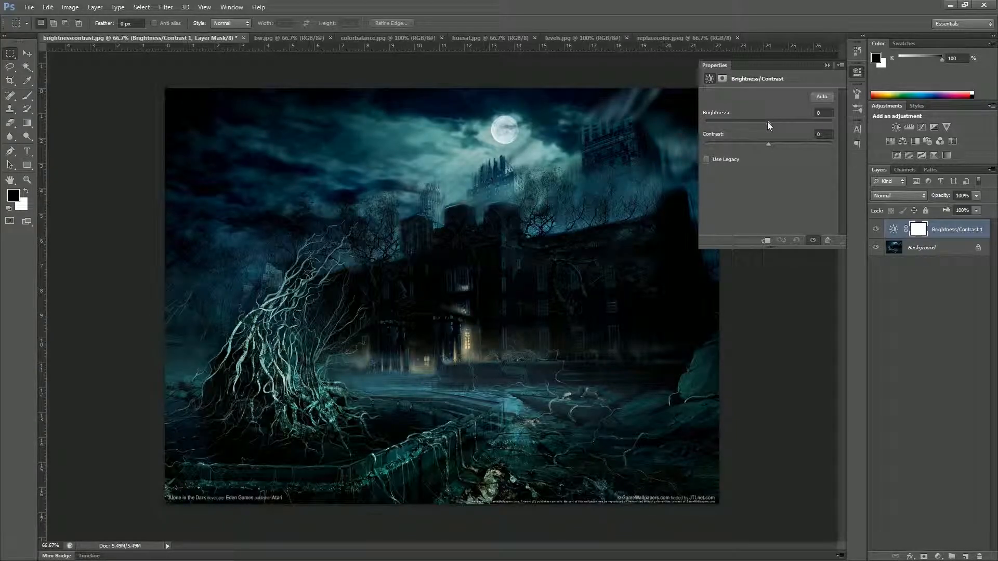
drag(771, 121, 776, 122)
click(814, 110)
text(71)
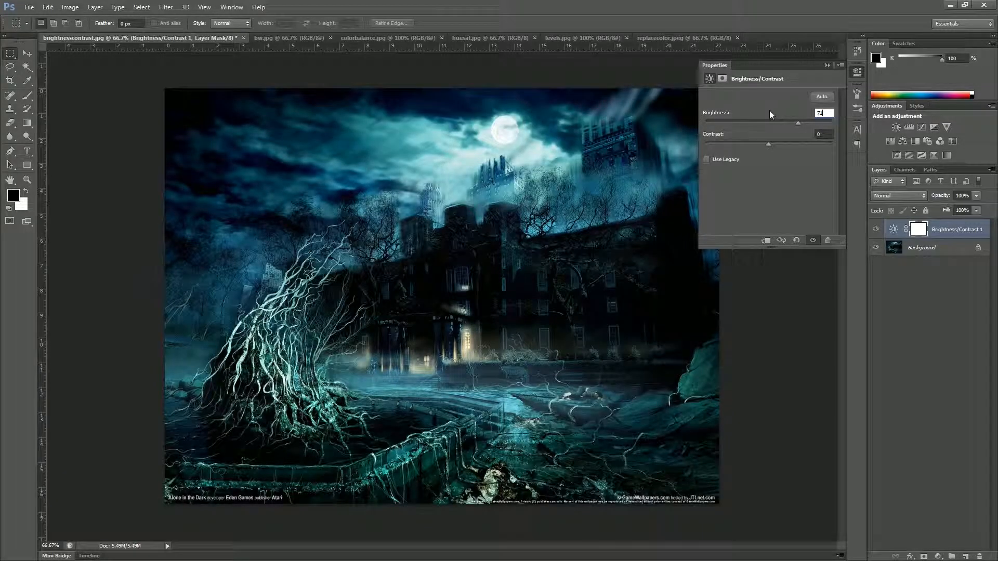
key(Tab)
text(-17)
click(826, 65)
Toggle the brightness layer's visibility off and on to compare, then select its mask.
click(926, 285)
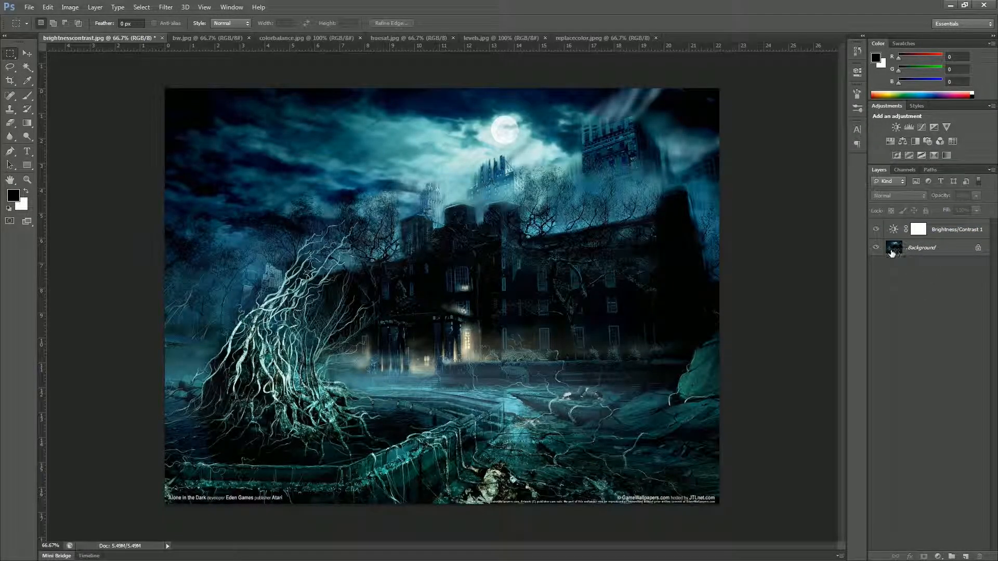
click(876, 230)
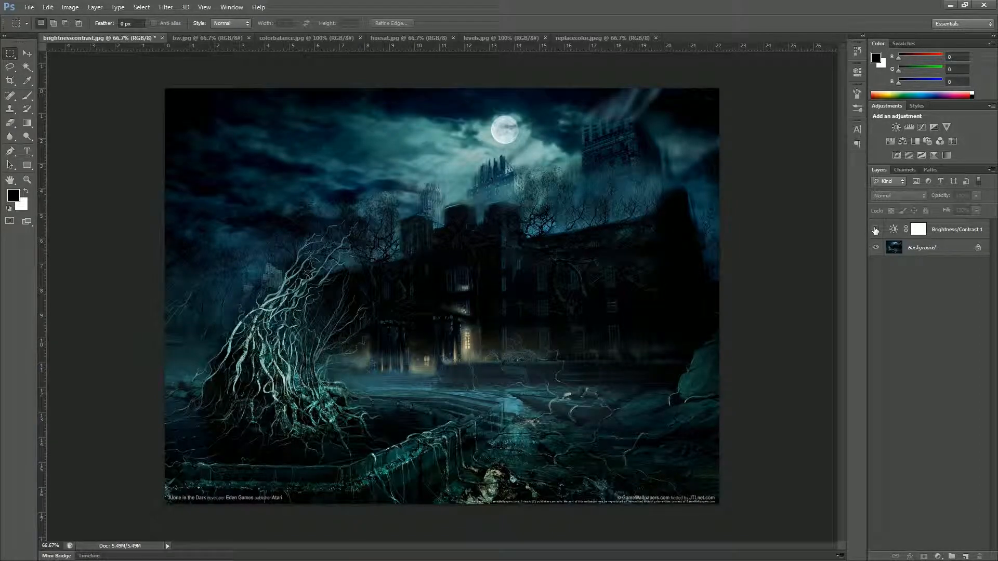
click(875, 230)
click(876, 229)
click(875, 229)
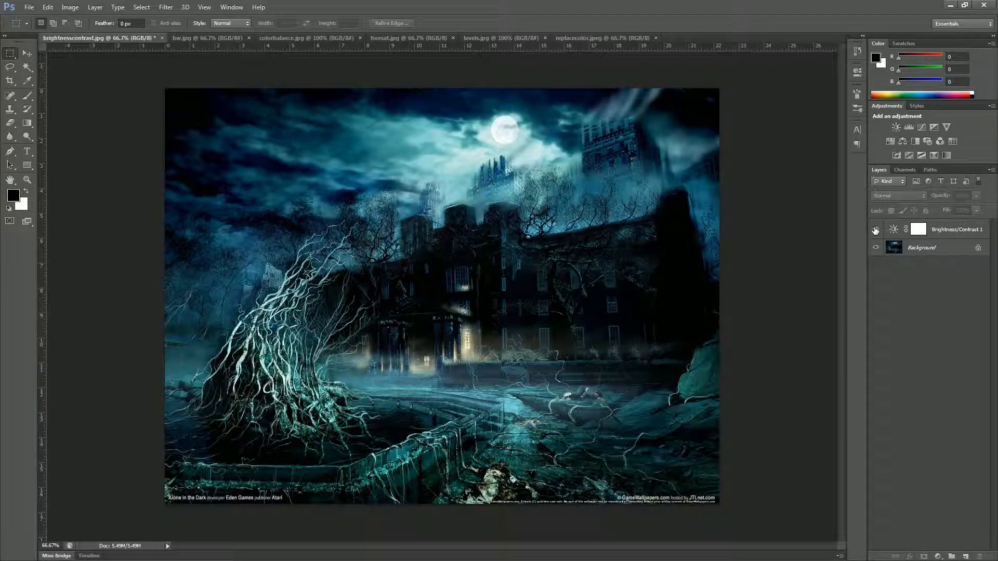
click(927, 230)
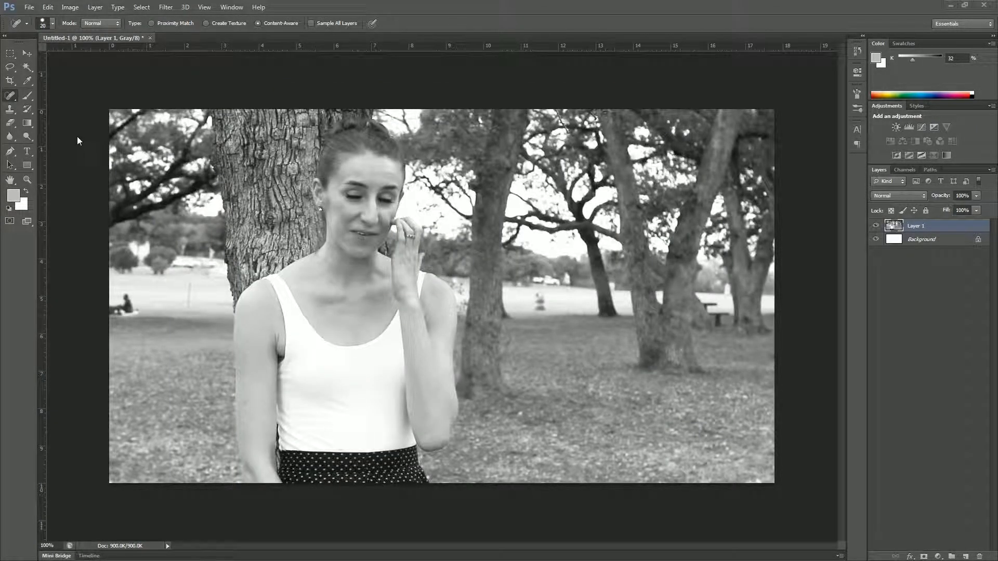
In Levels, set the black point by sampling the park photo's dark branches.
click(69, 7)
mouse_move(84, 34)
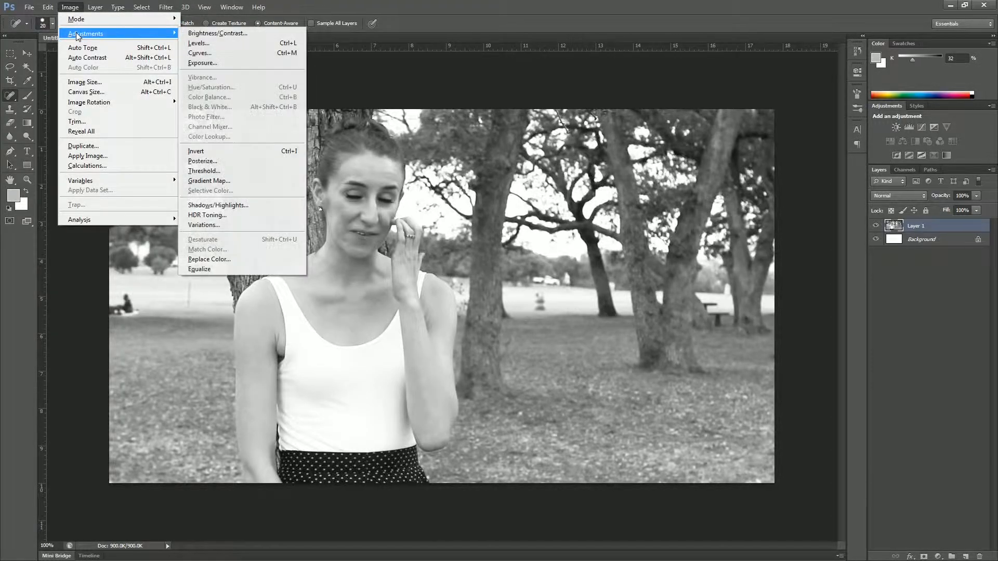
click(203, 43)
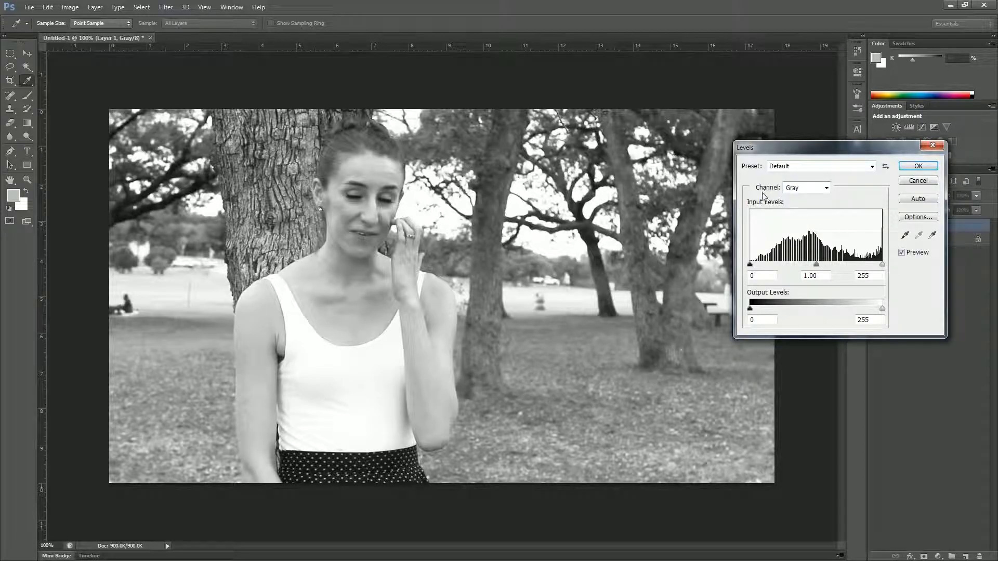
click(906, 236)
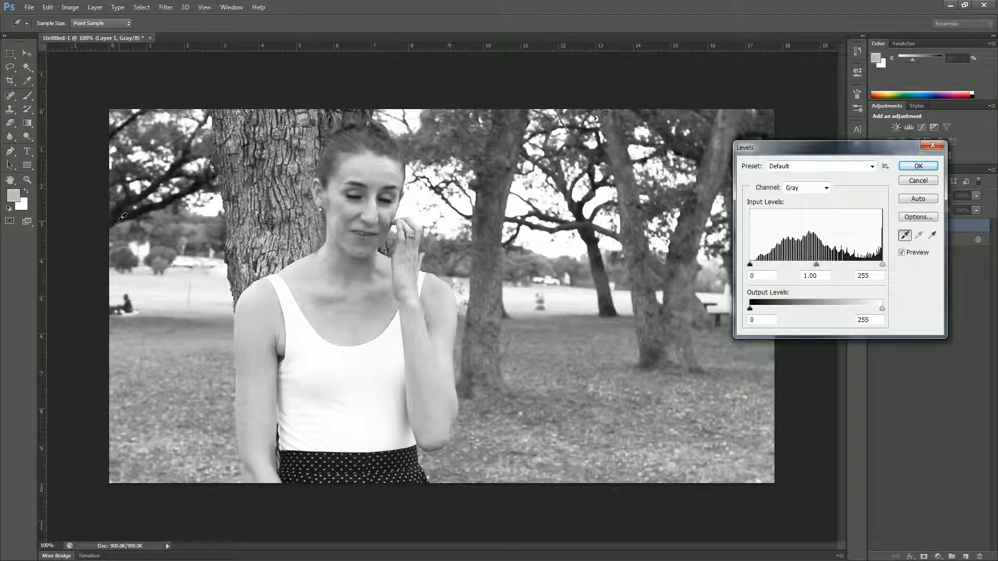
click(123, 215)
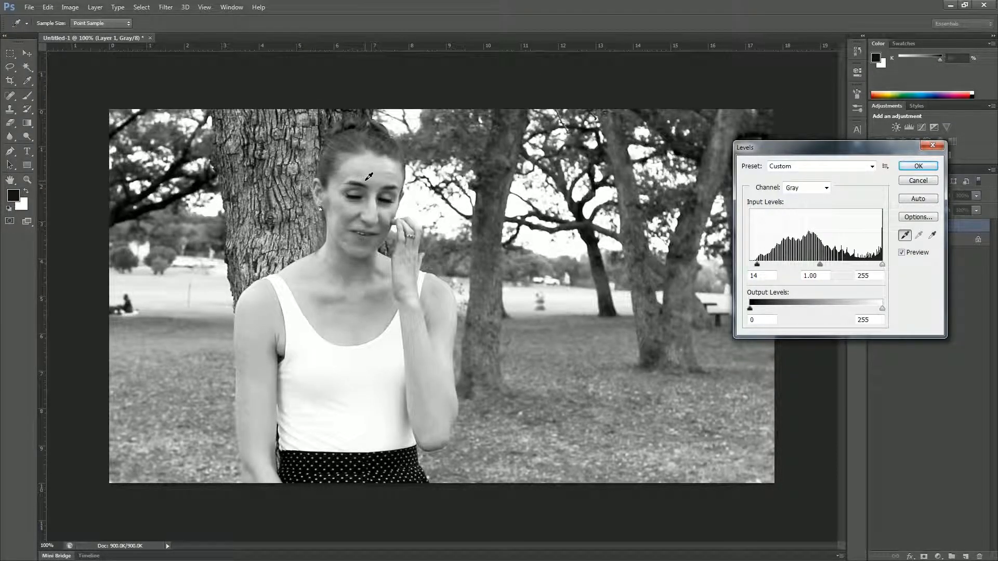
click(305, 343)
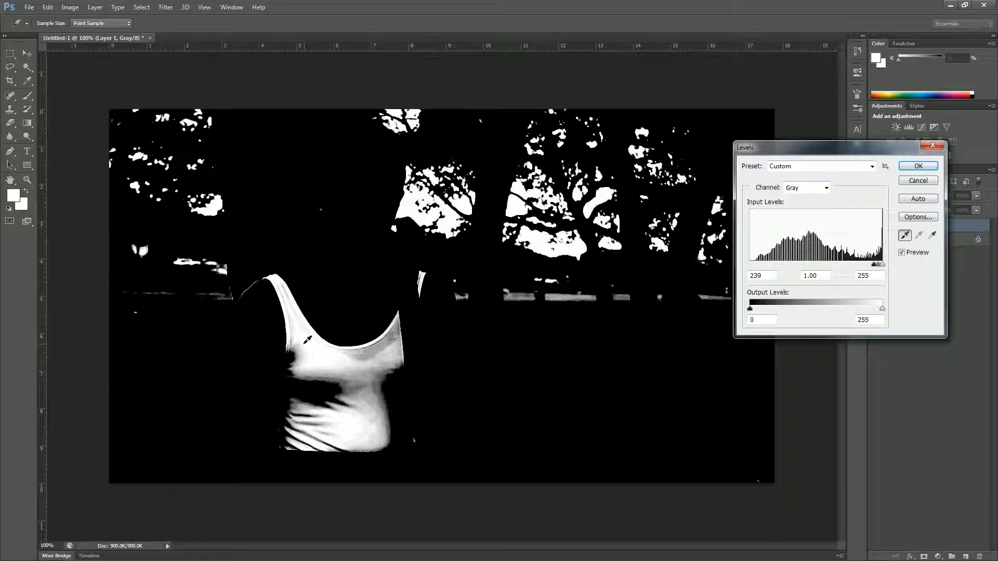
key(ctrl+z)
Set the white point from the white top, apply Levels, and add a Levels adjustment layer.
click(932, 235)
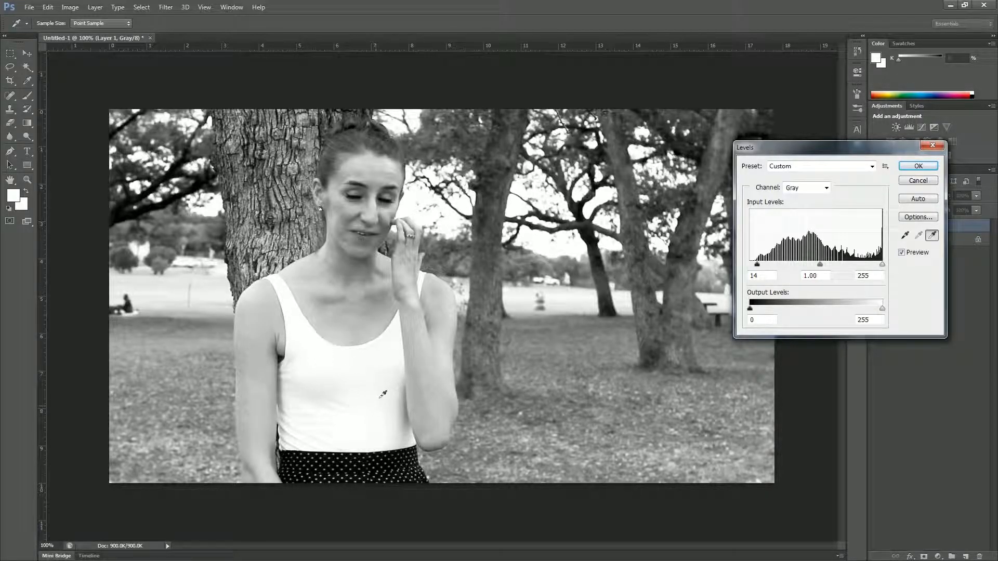
click(269, 264)
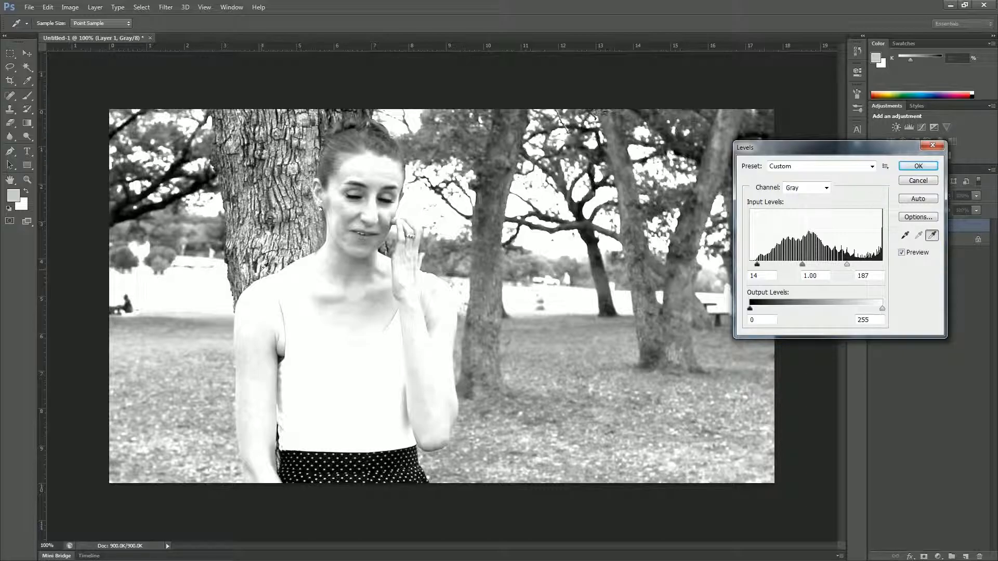
key(ctrl+z)
click(363, 377)
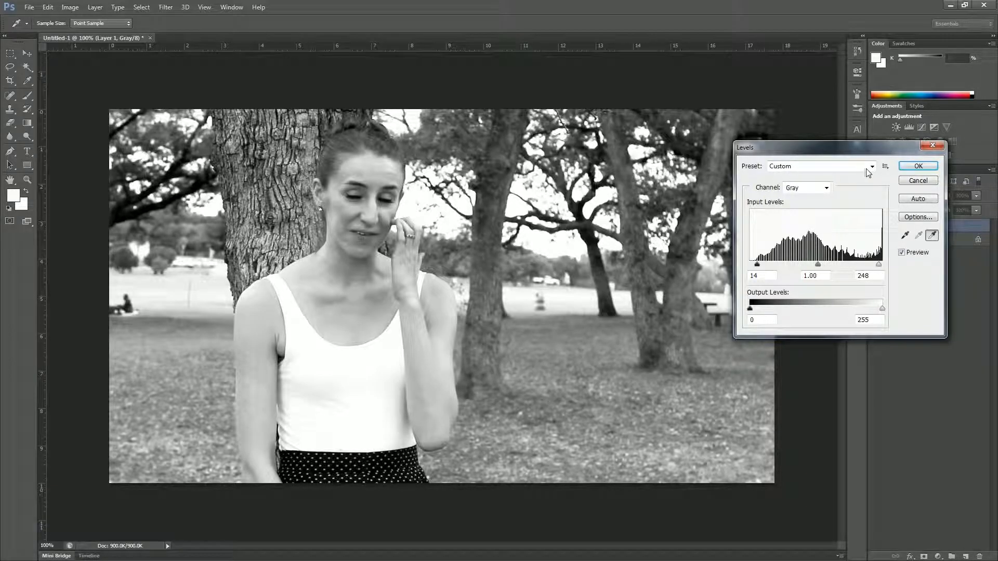
click(919, 166)
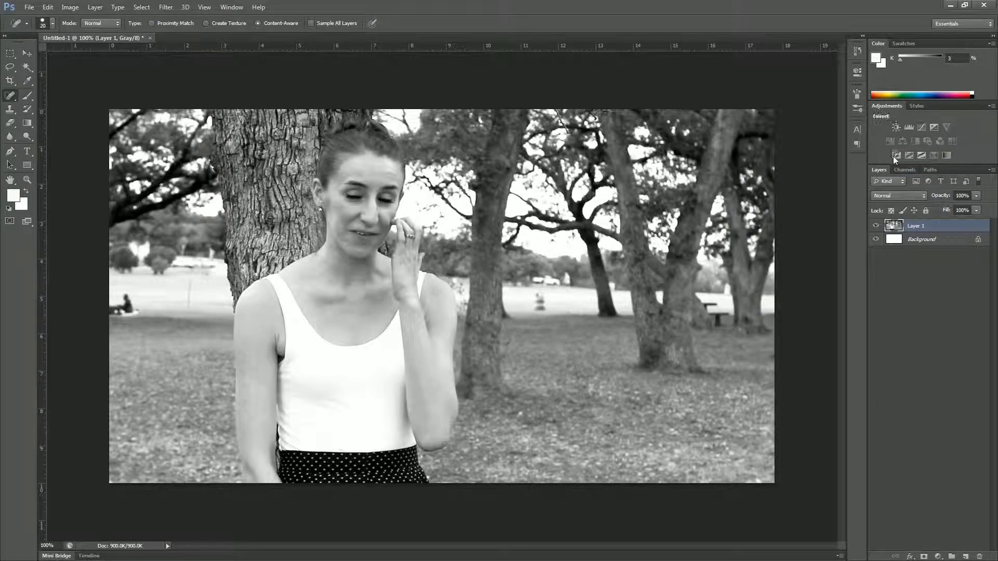
click(909, 127)
drag(719, 172, 772, 172)
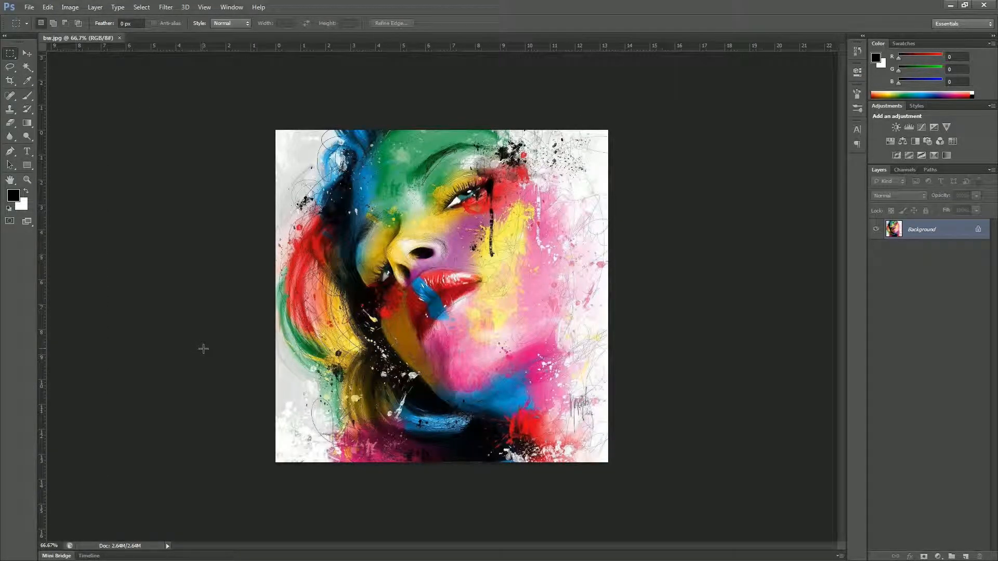
Preview the painted portrait in Black & White, comparing against the original colours.
click(70, 6)
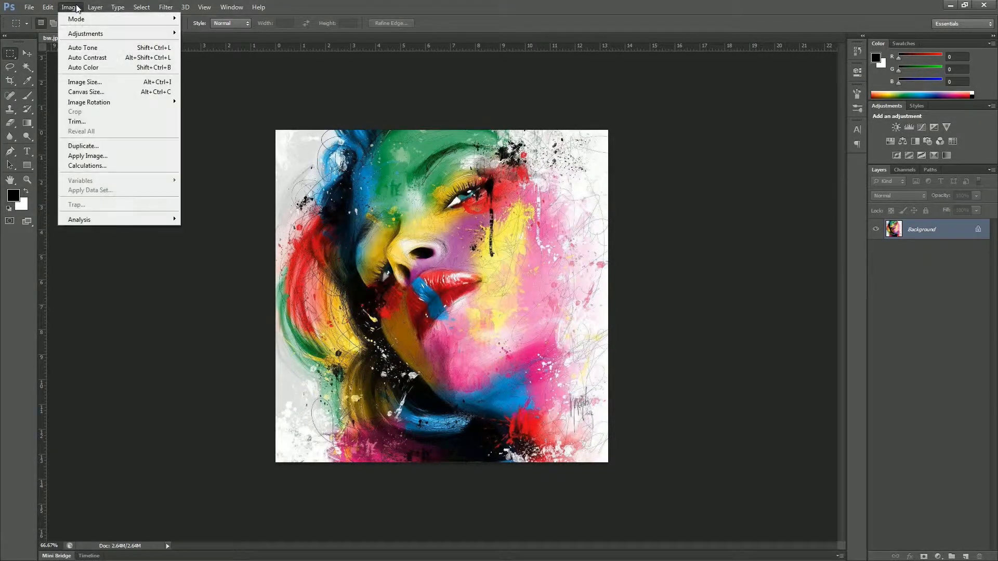
mouse_move(91, 33)
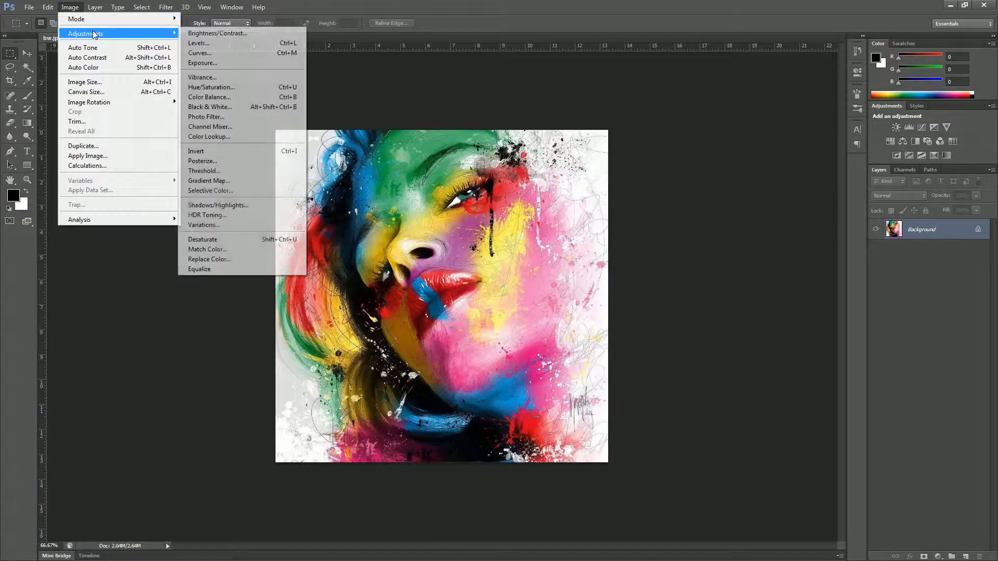
click(235, 107)
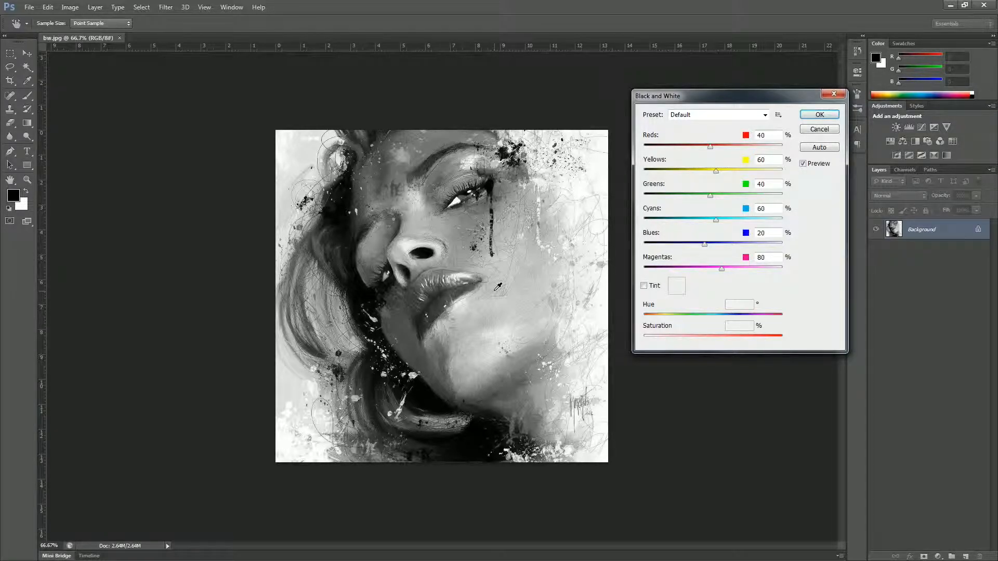
click(803, 164)
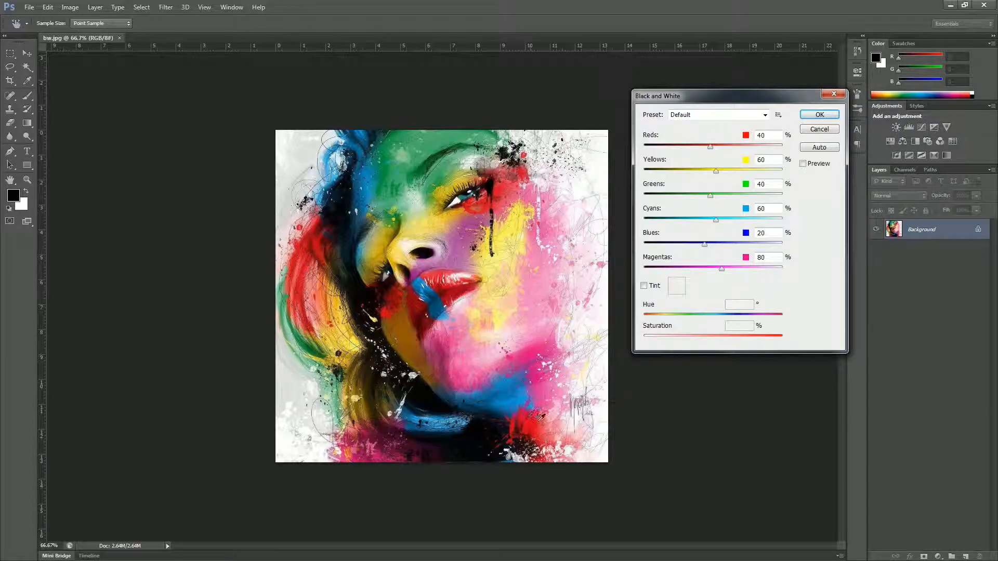
click(803, 164)
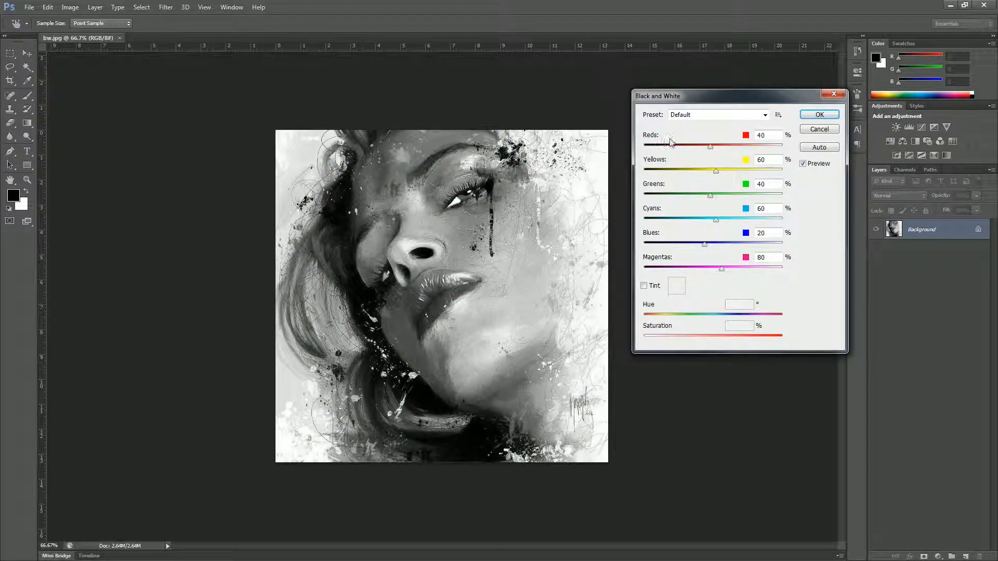
Try darker Reds and brighter Blues, then add a Black & White adjustment layer instead.
drag(711, 149, 688, 147)
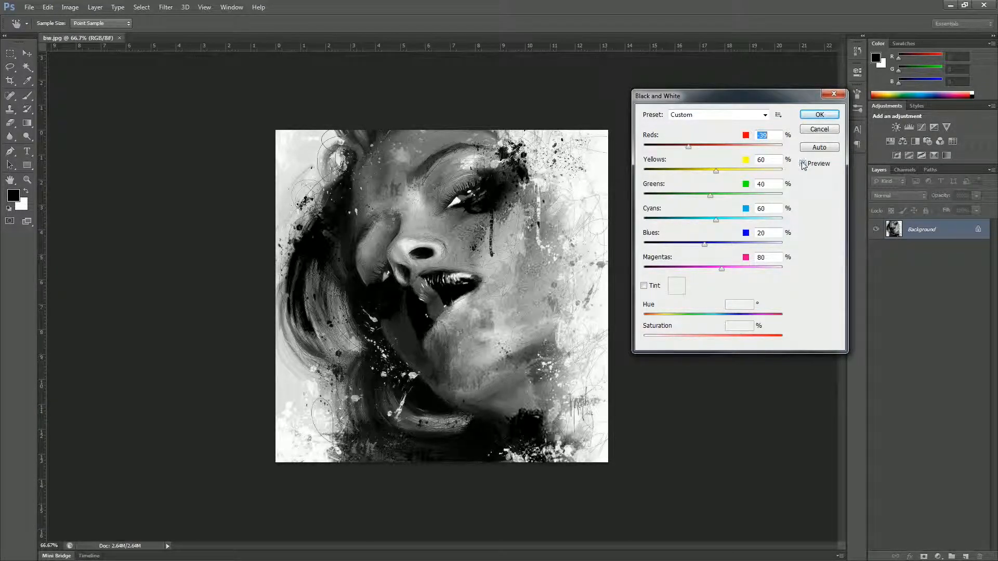
click(802, 165)
click(803, 164)
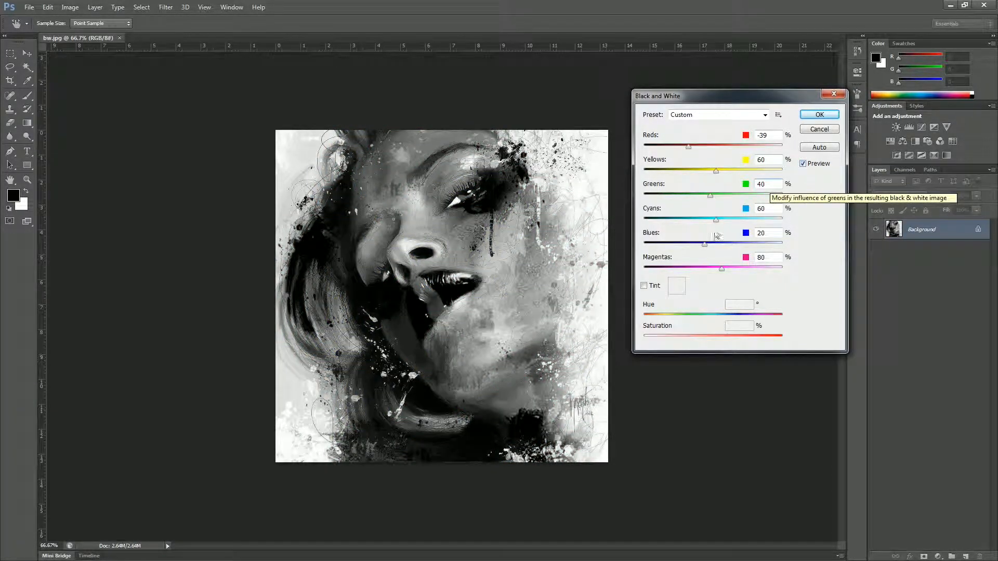
drag(705, 247, 744, 244)
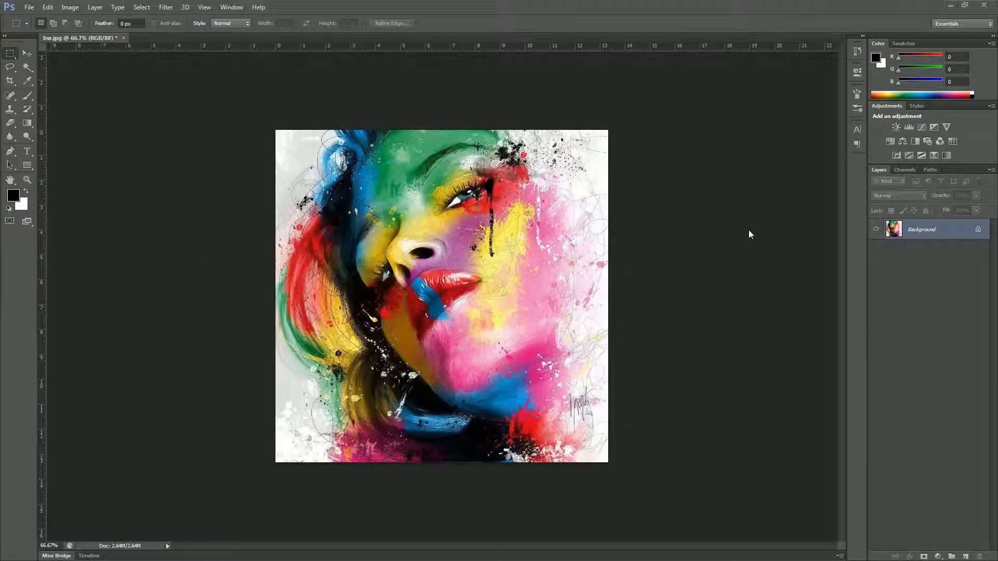
click(916, 142)
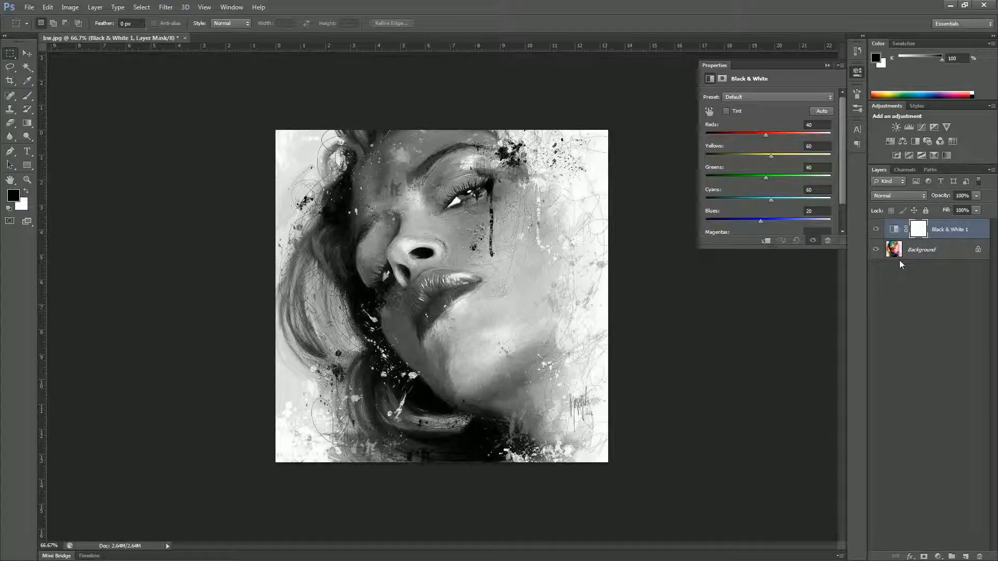
Auto-tune the Black & White layer and set Blues to -20.
click(819, 111)
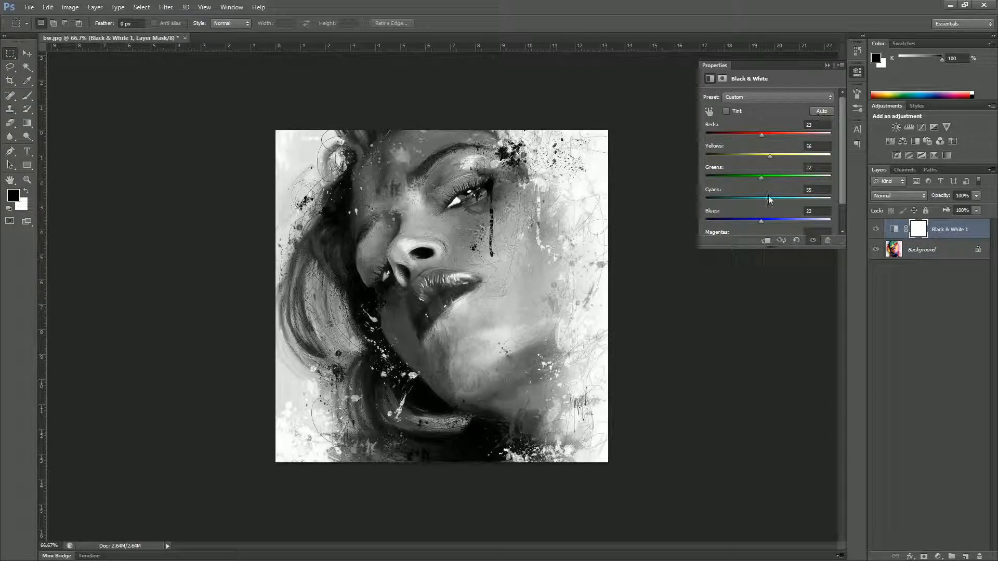
drag(759, 220, 751, 221)
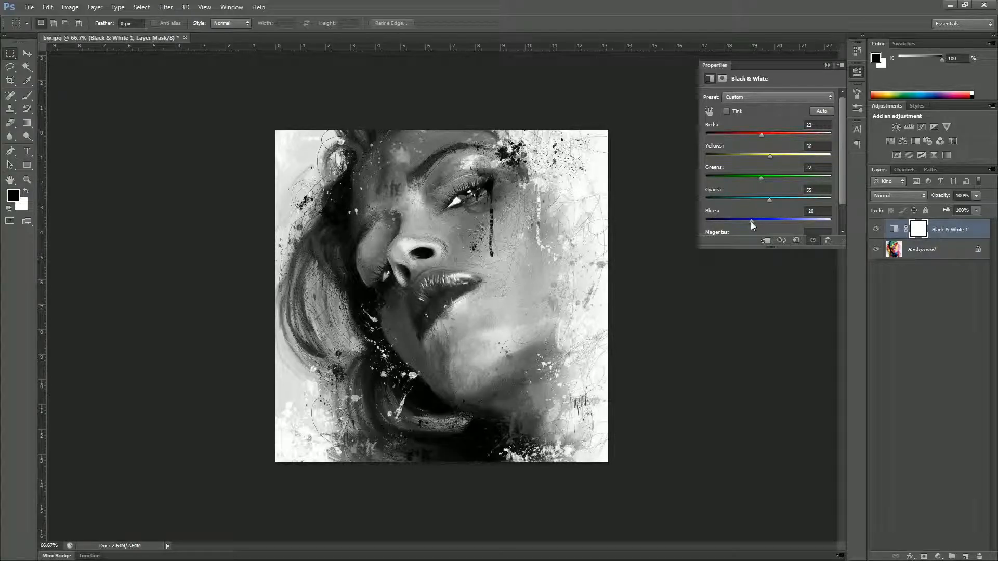
click(828, 66)
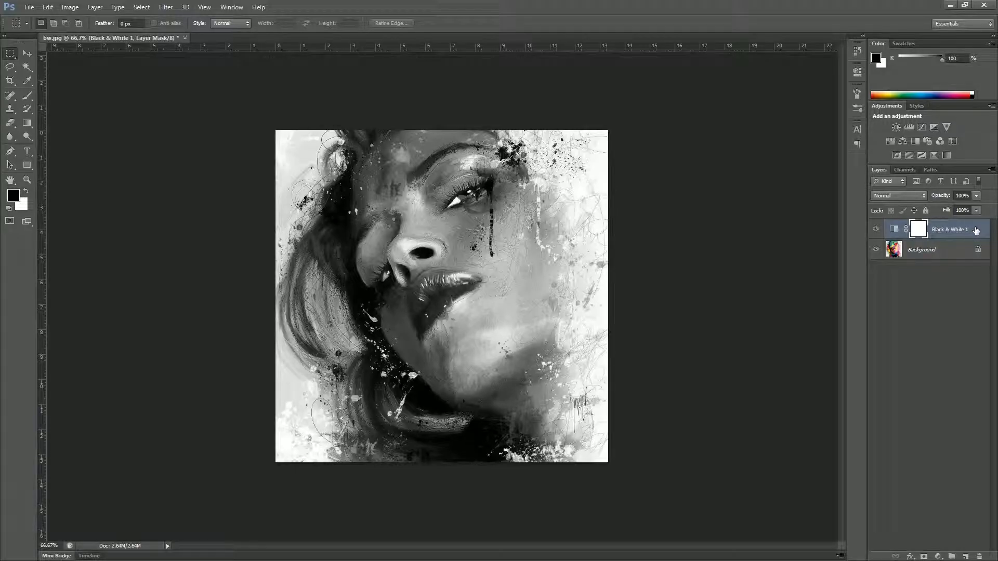
Merge the adjustment into the Background layer, then undo the merge.
click(957, 251)
click(990, 170)
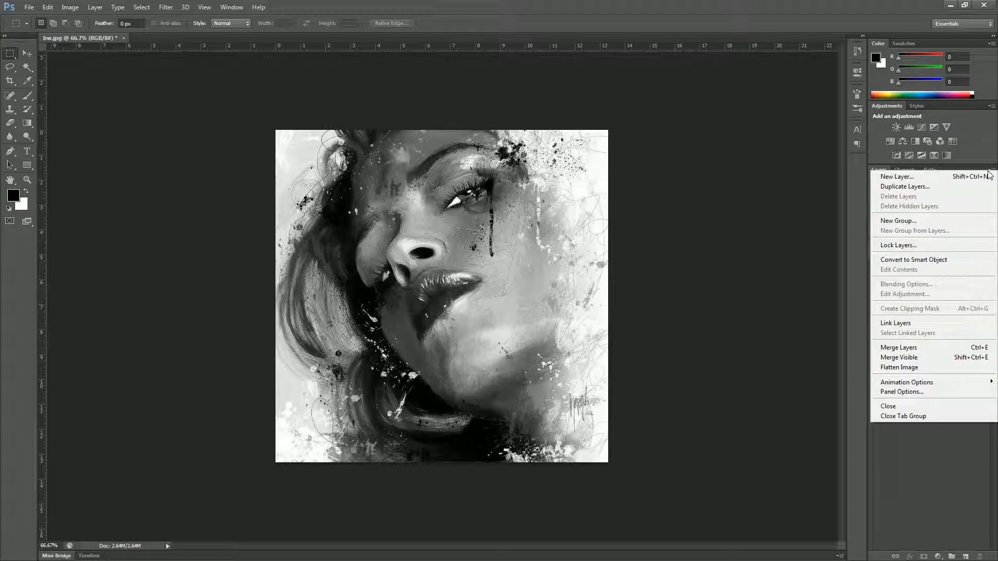
click(926, 346)
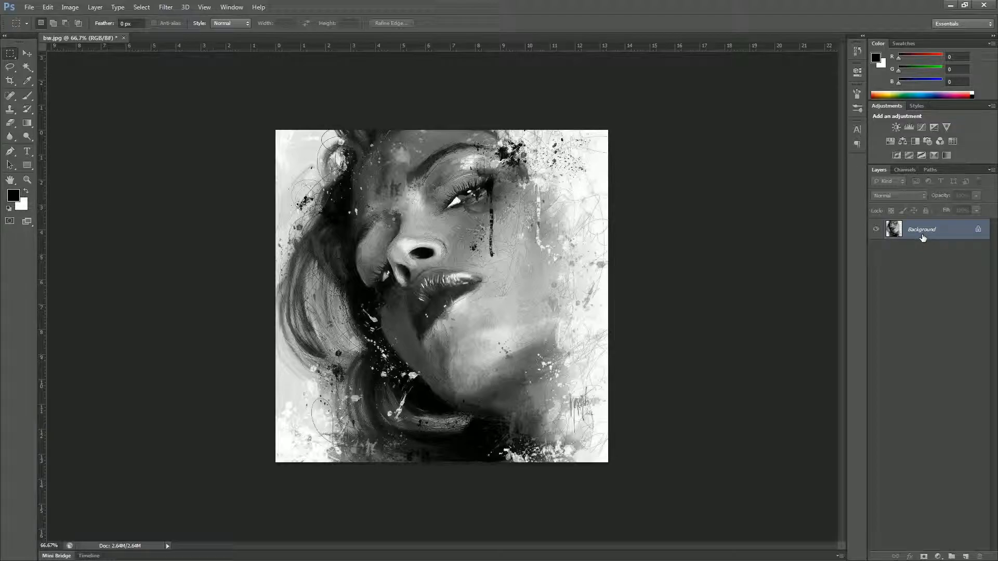
key(ctrl+z)
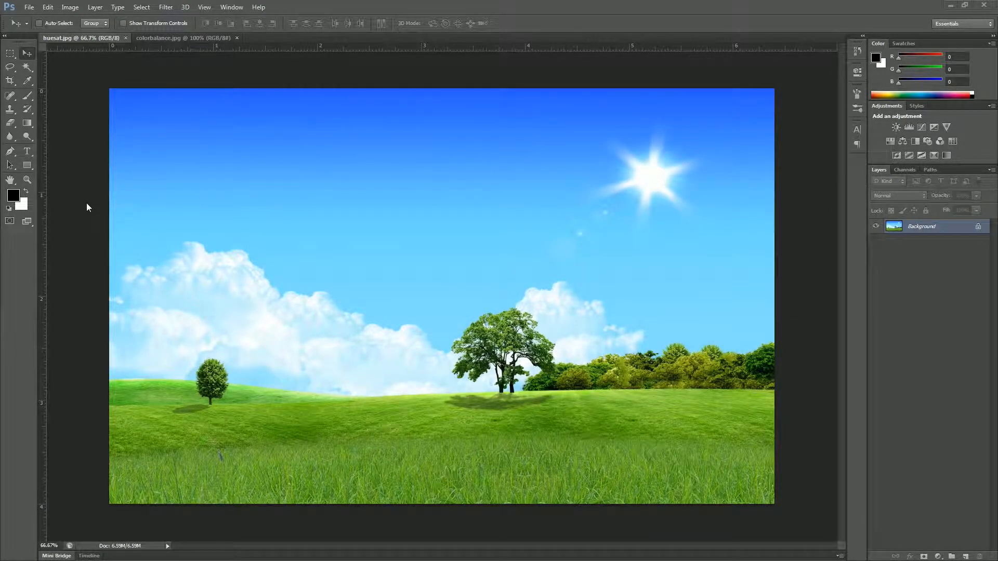
click(71, 7)
mouse_move(82, 36)
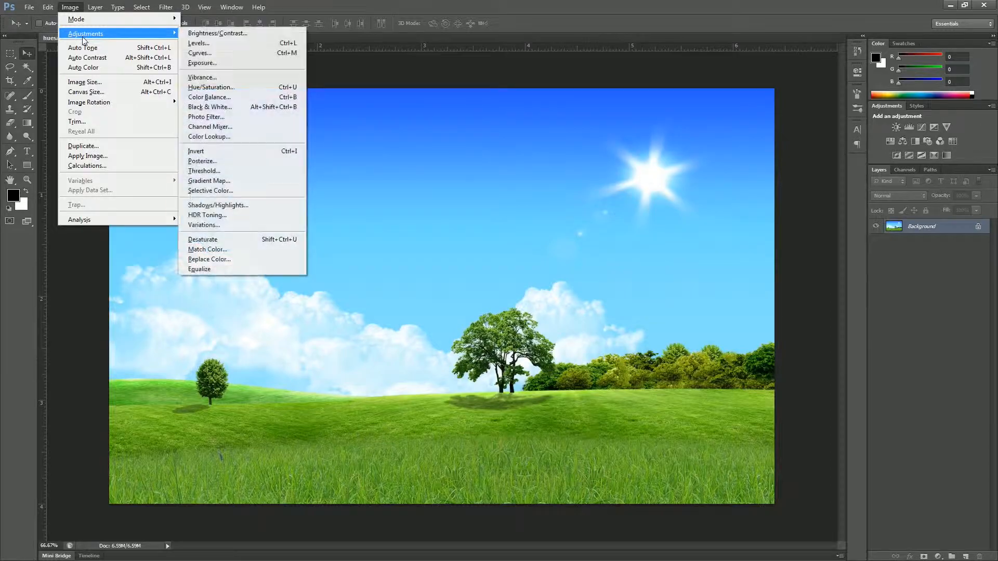
click(211, 87)
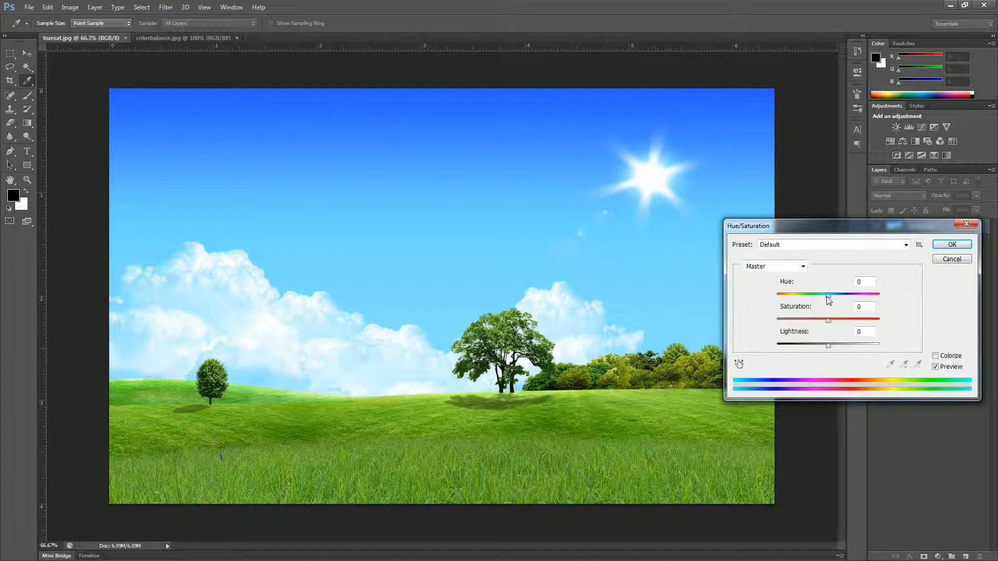
drag(828, 297, 831, 296)
drag(828, 296, 805, 299)
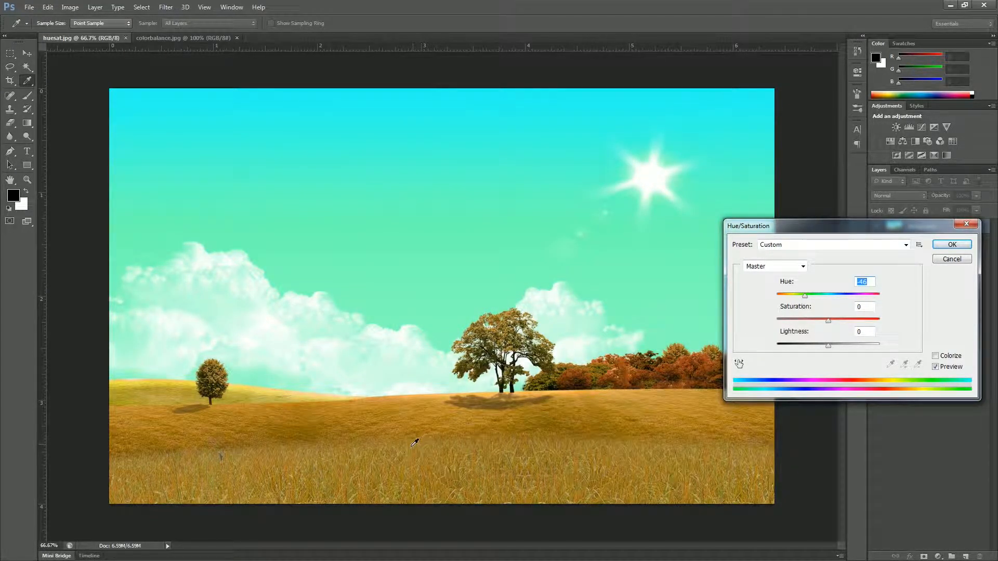
drag(805, 295, 777, 297)
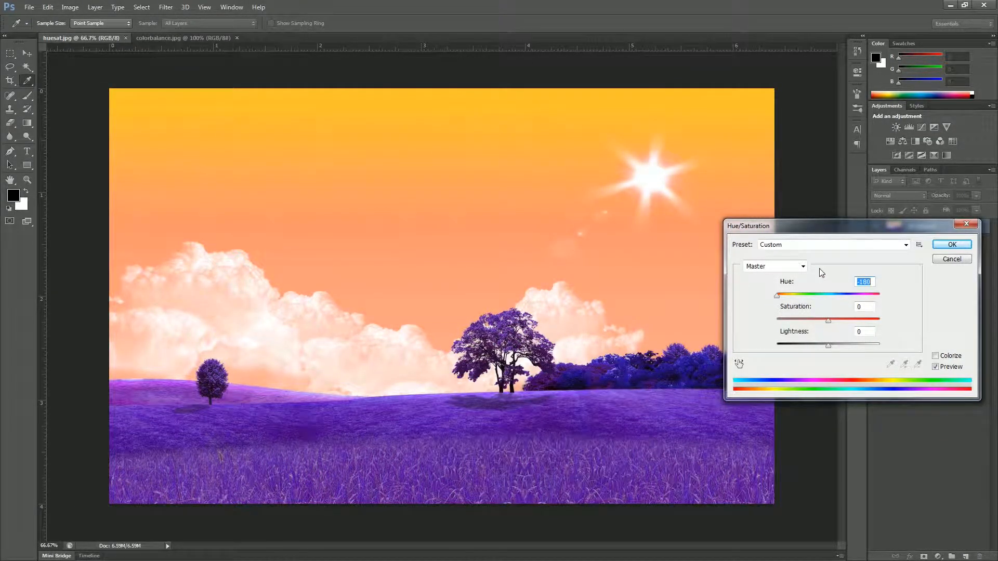
click(827, 321)
drag(827, 320, 880, 321)
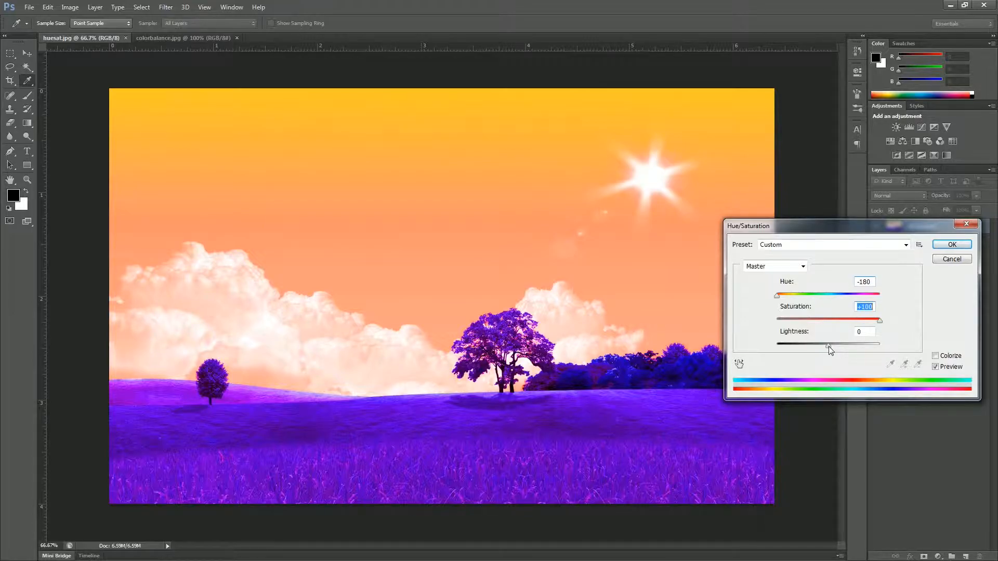
drag(829, 345, 863, 356)
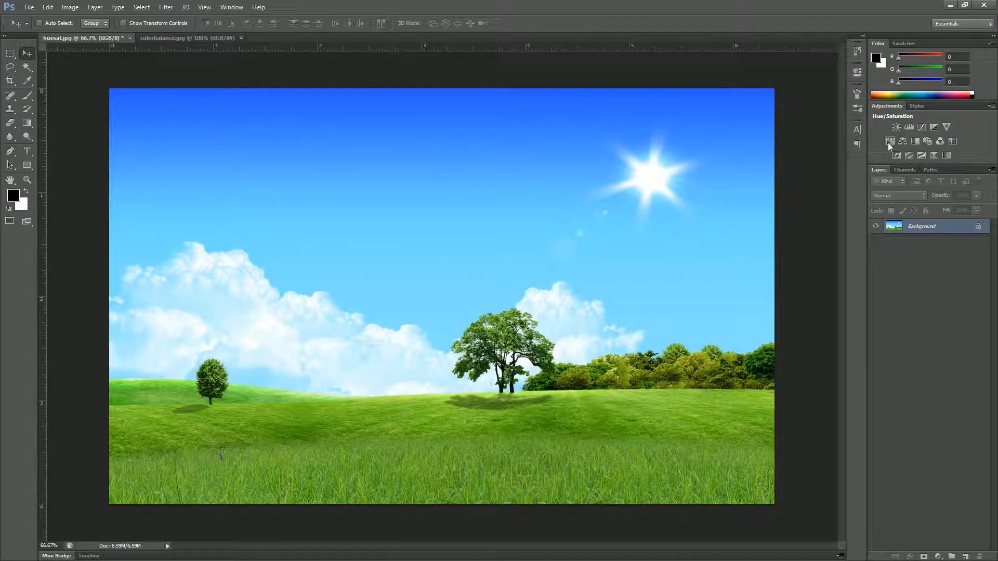
Add a default Hue/Saturation adjustment layer to the landscape, then bring up colorbalance.jpg.
click(889, 142)
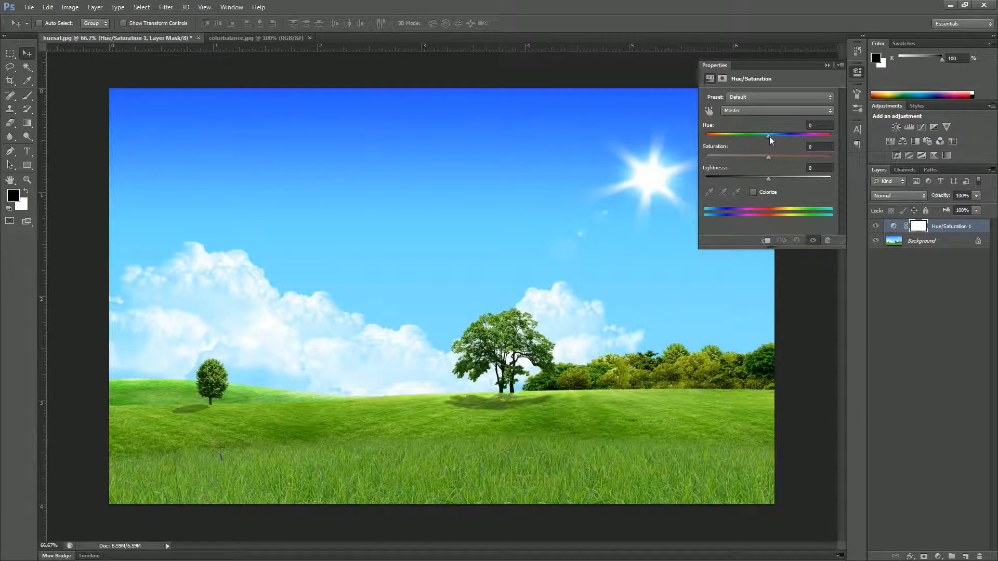
click(826, 65)
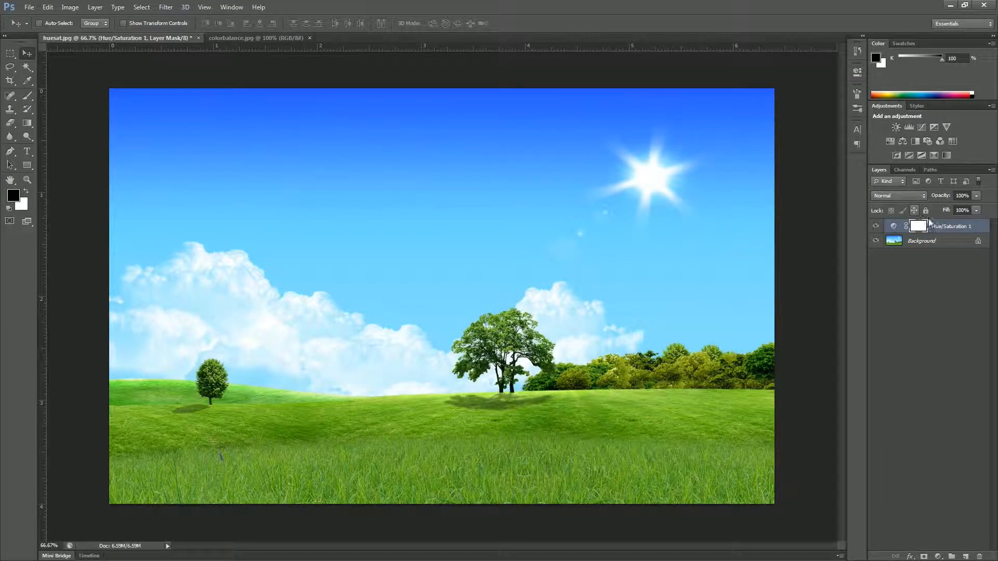
click(255, 38)
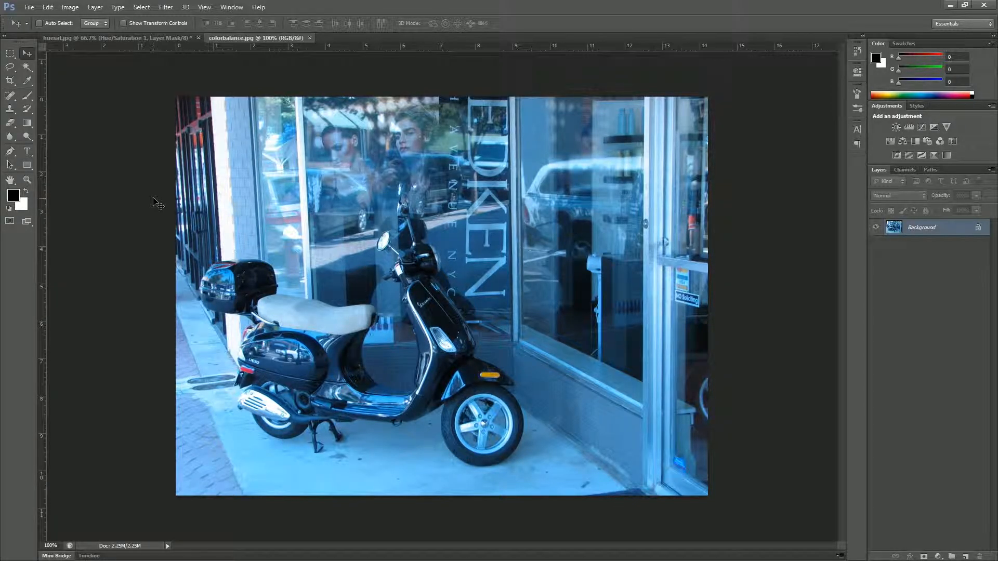
Open Hue/Saturation on the scooter photo and lower the Cyans saturation.
click(70, 7)
mouse_move(92, 34)
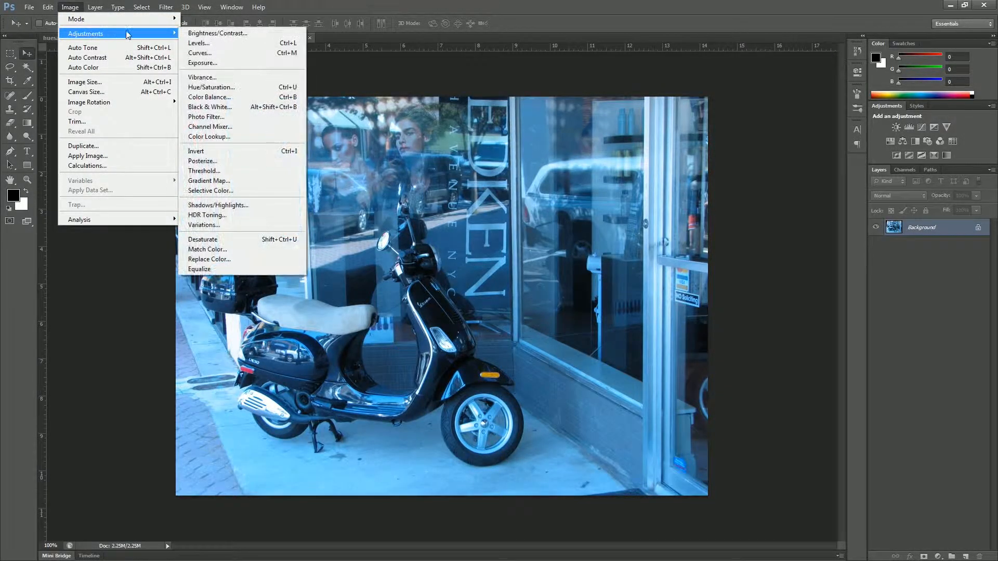
click(235, 87)
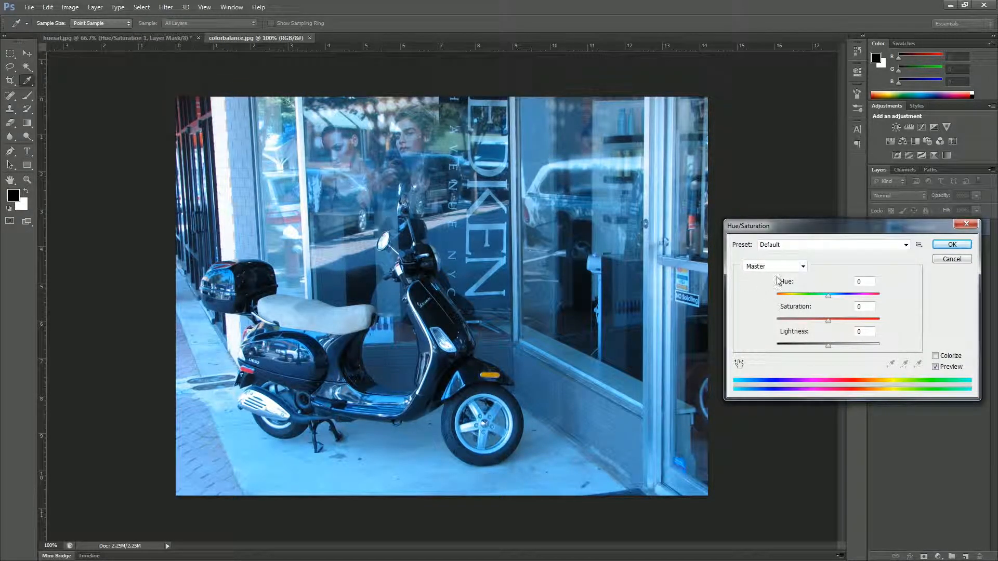
click(803, 267)
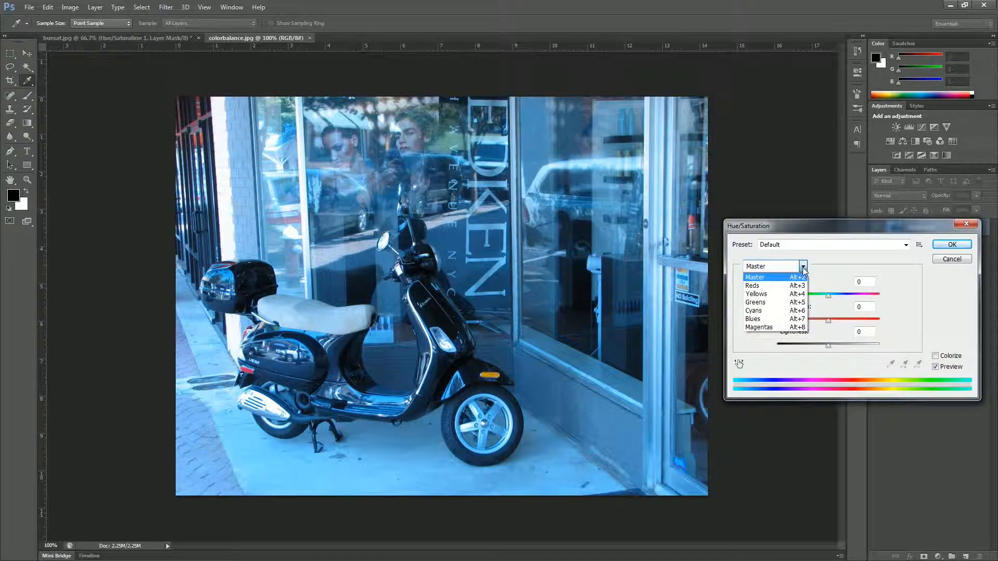
click(778, 313)
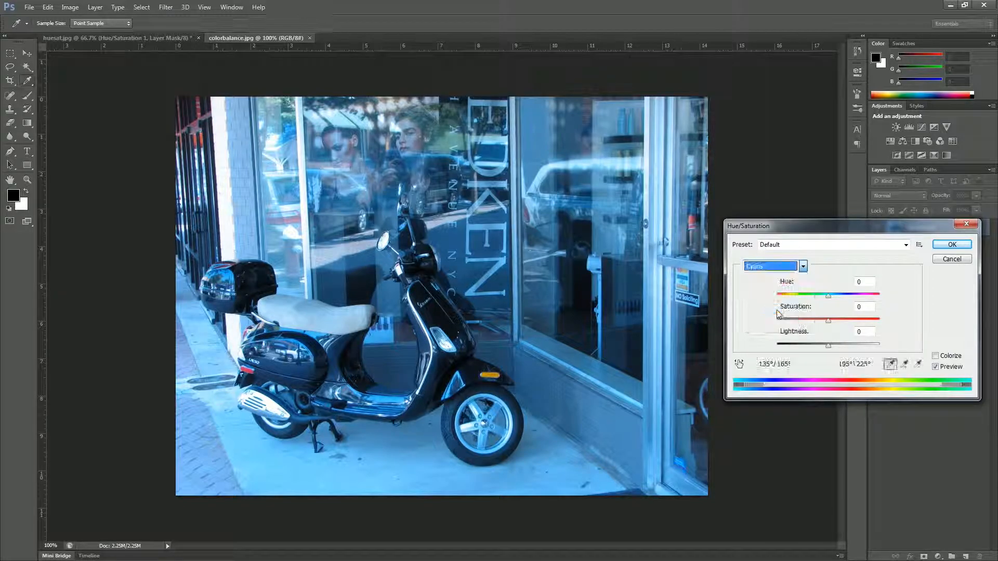
drag(829, 322, 782, 329)
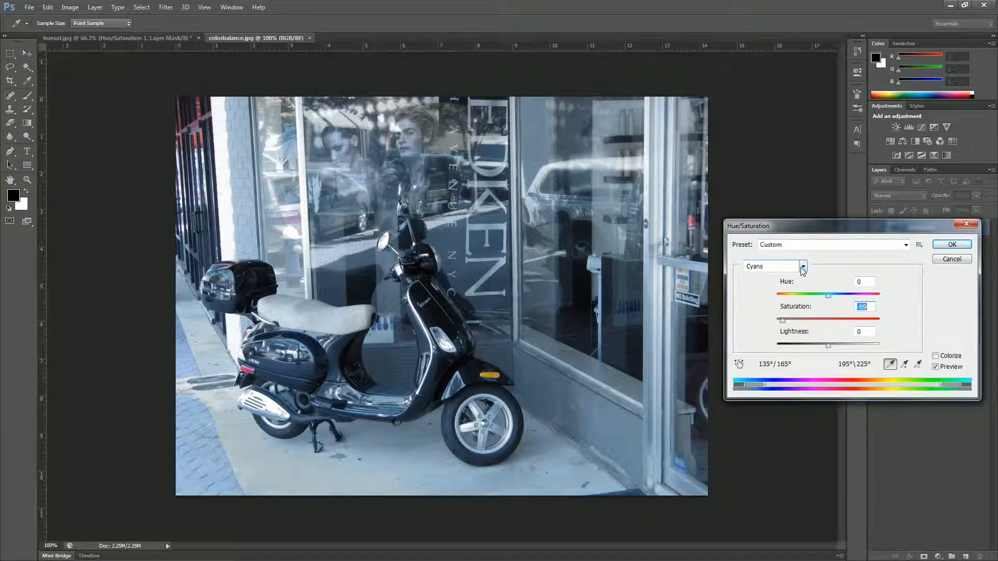
Raise the Blues saturation and lightness, and apply the Hue/Saturation change.
click(801, 268)
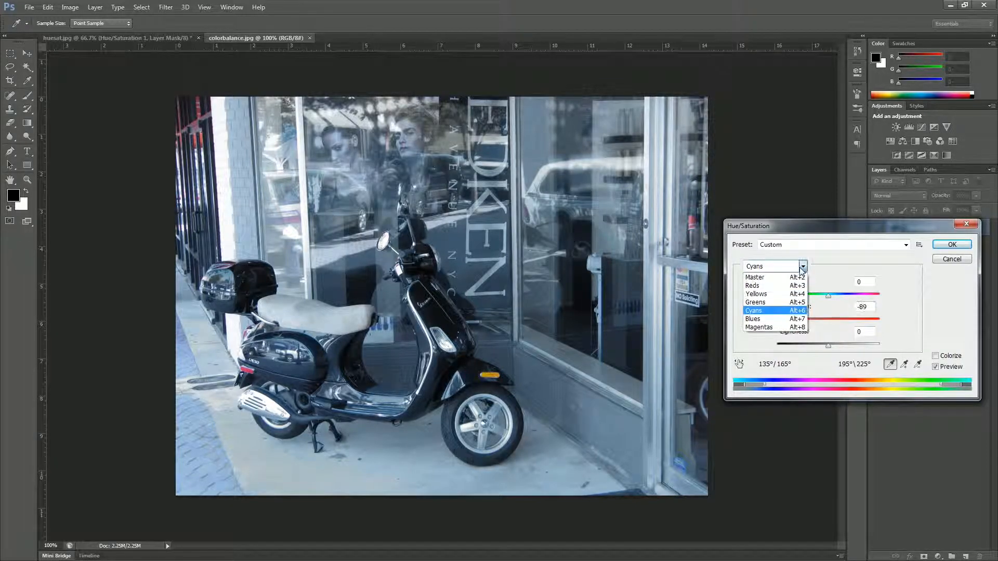
click(753, 318)
drag(829, 320, 848, 349)
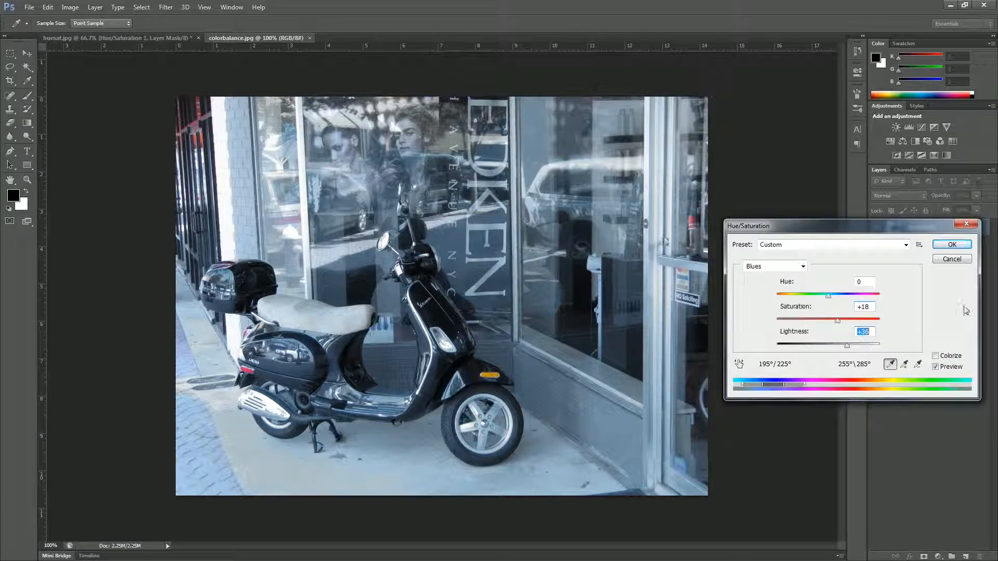
click(951, 244)
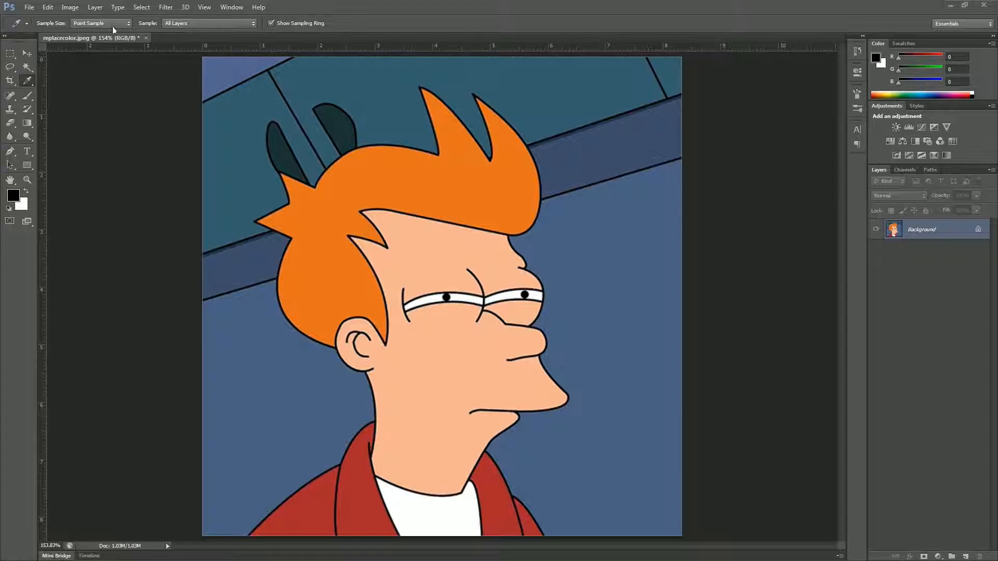
Open Replace Color on the cartoon and sample its orange hair with the eyedropper.
click(70, 6)
mouse_move(115, 33)
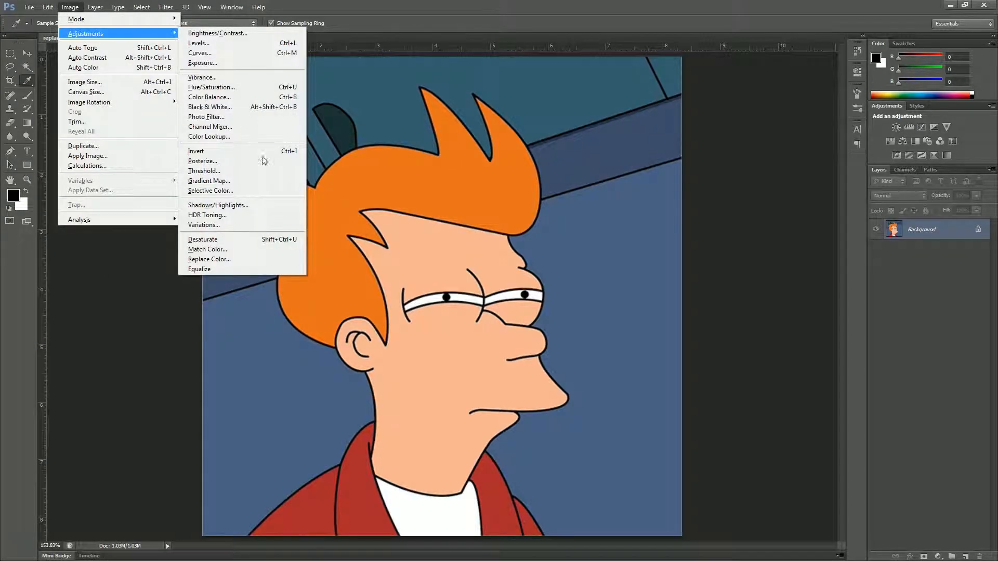
click(232, 259)
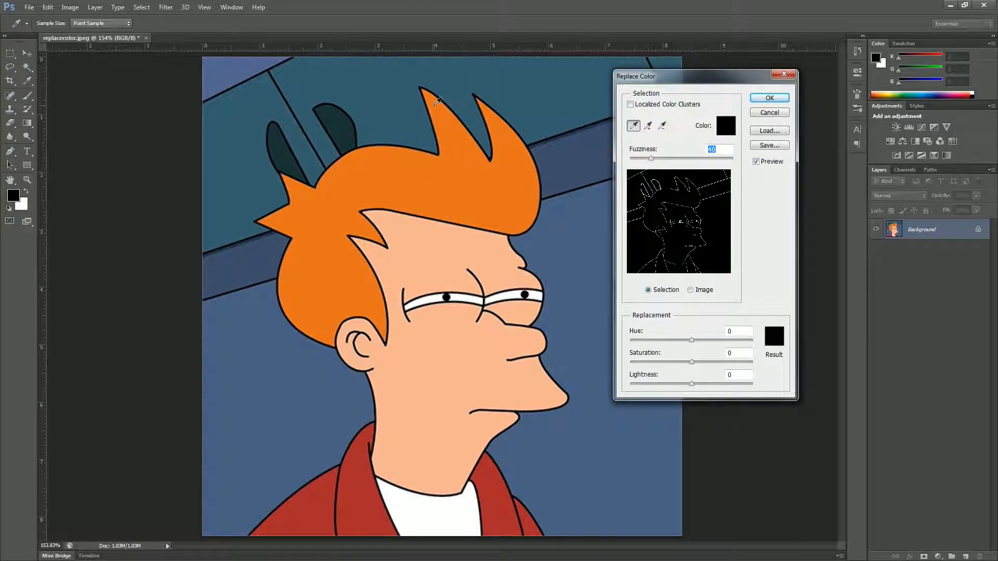
click(388, 184)
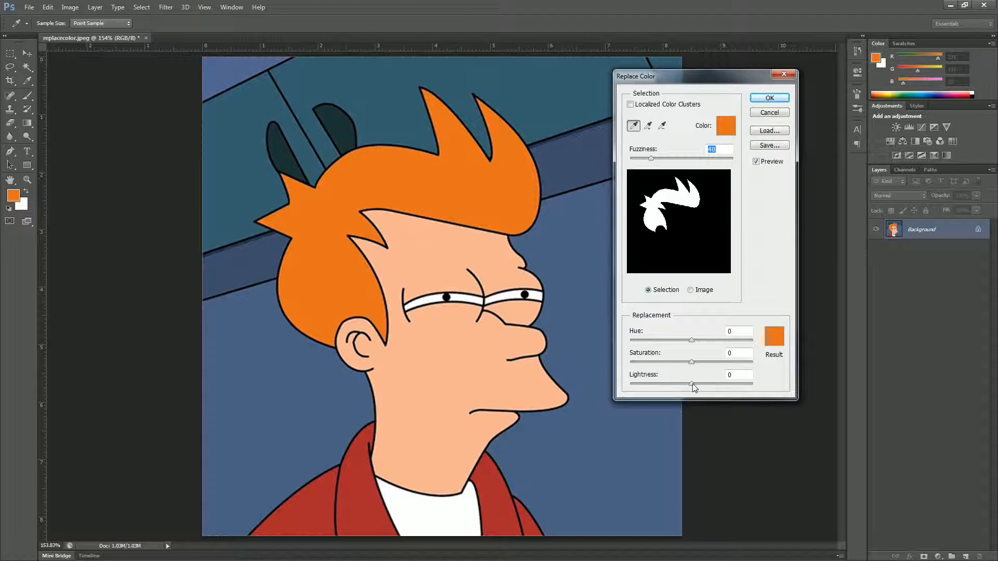
Set replacement Lightness to -100, tune Fuzziness to clear orange edges, and apply.
drag(692, 387, 512, 397)
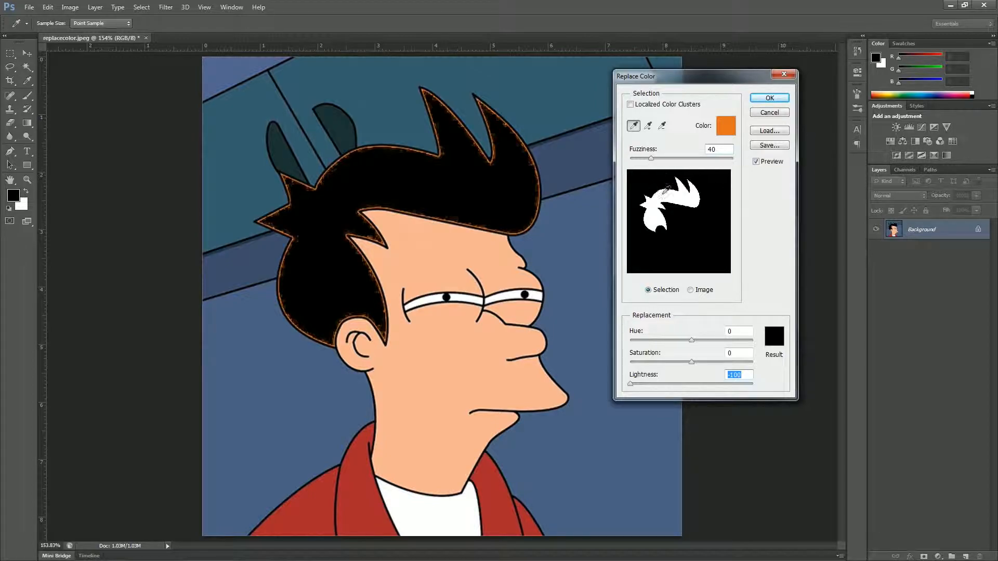
drag(651, 159, 710, 169)
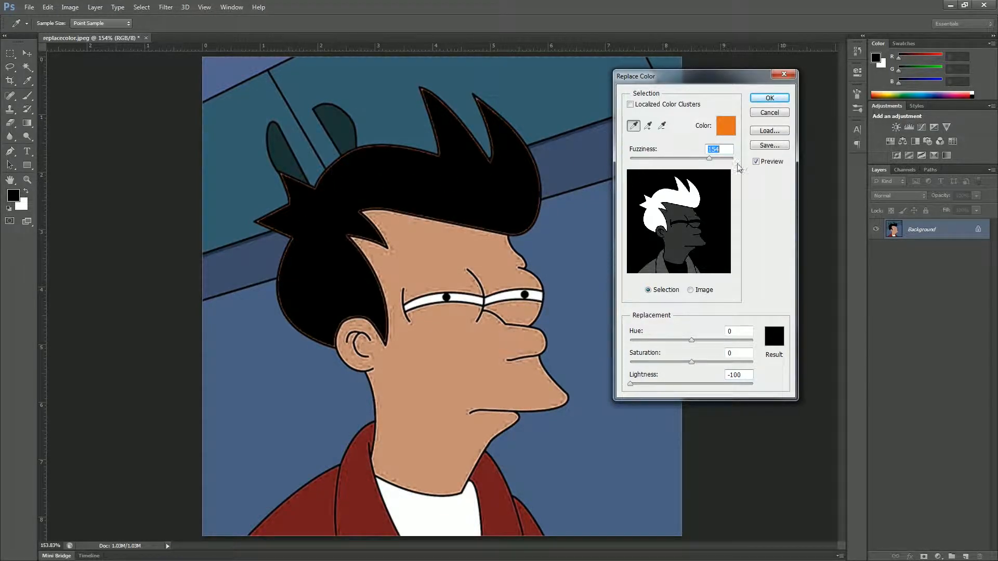
drag(712, 161, 679, 168)
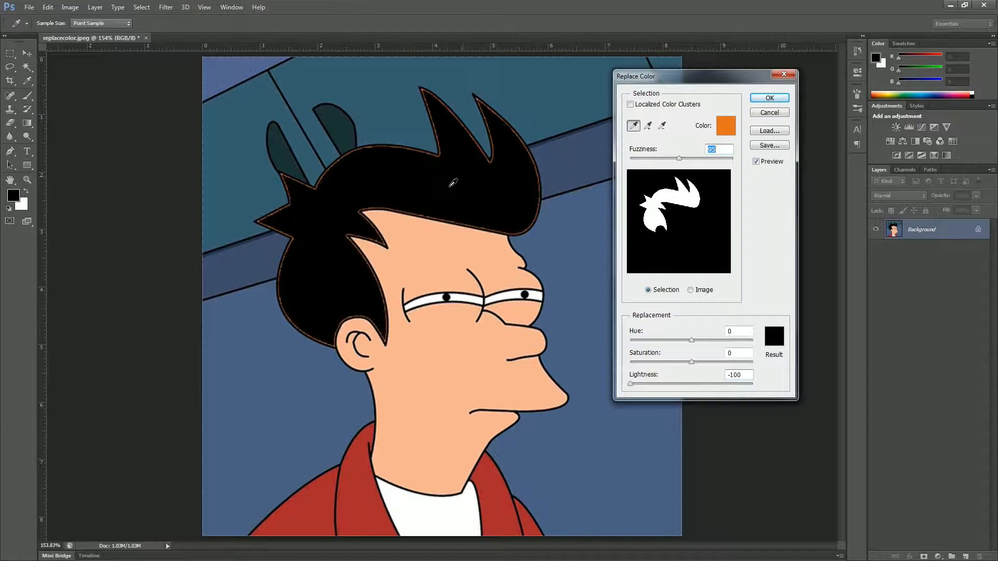
click(770, 99)
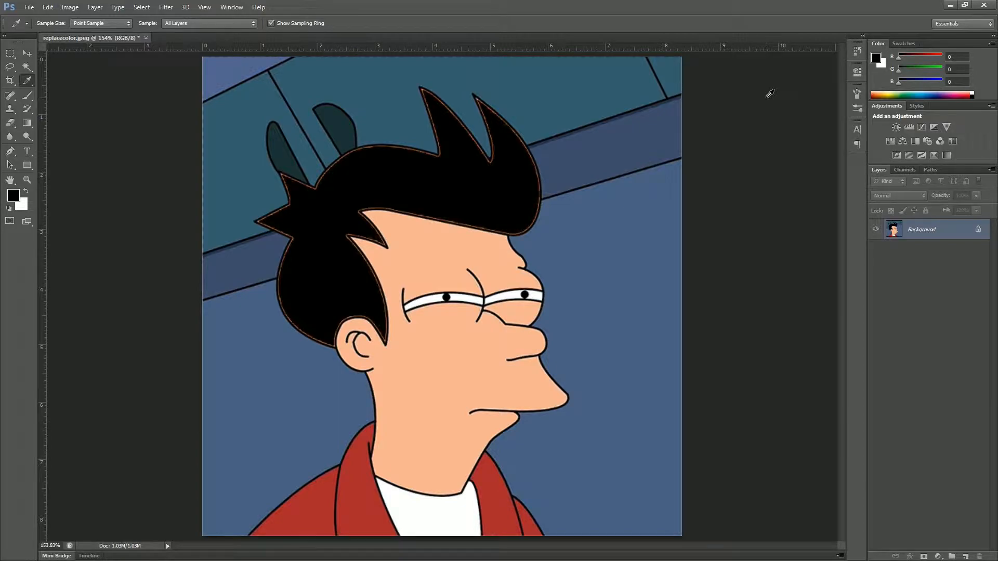
click(69, 7)
Reopen Replace Color and cancel it, keeping the black hair, then show Image > Adjustments.
mouse_move(83, 31)
click(213, 259)
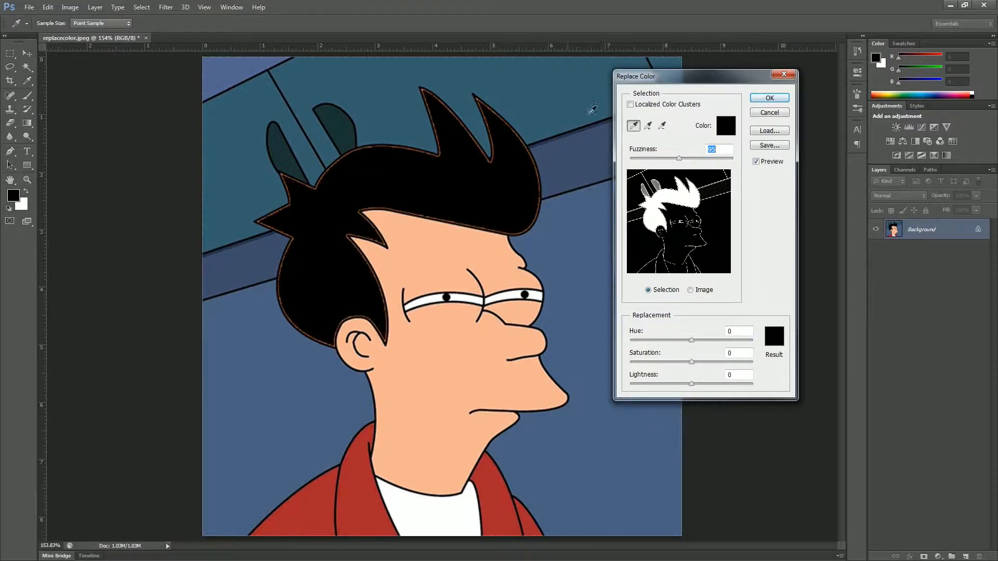
click(769, 113)
click(70, 6)
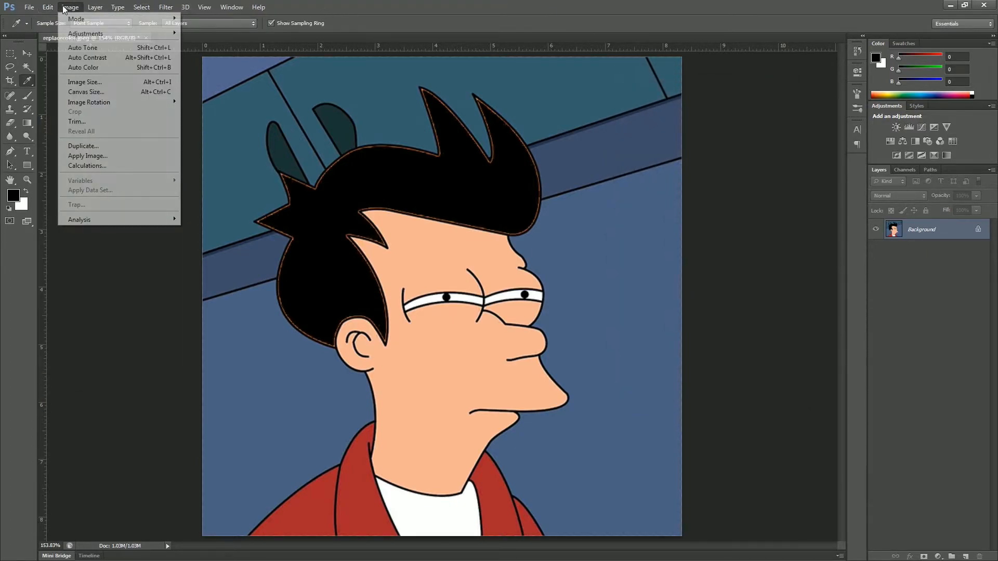
mouse_move(82, 36)
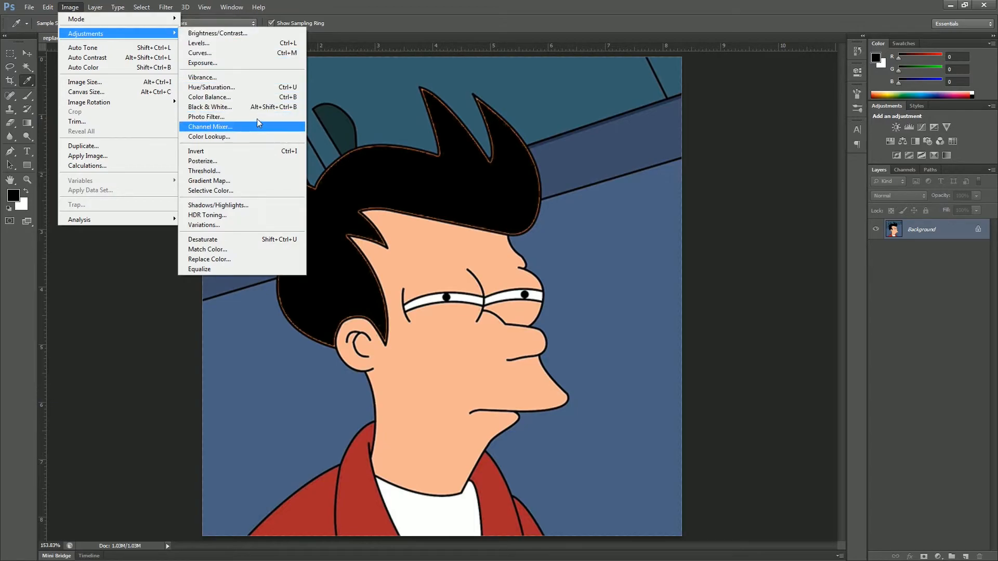